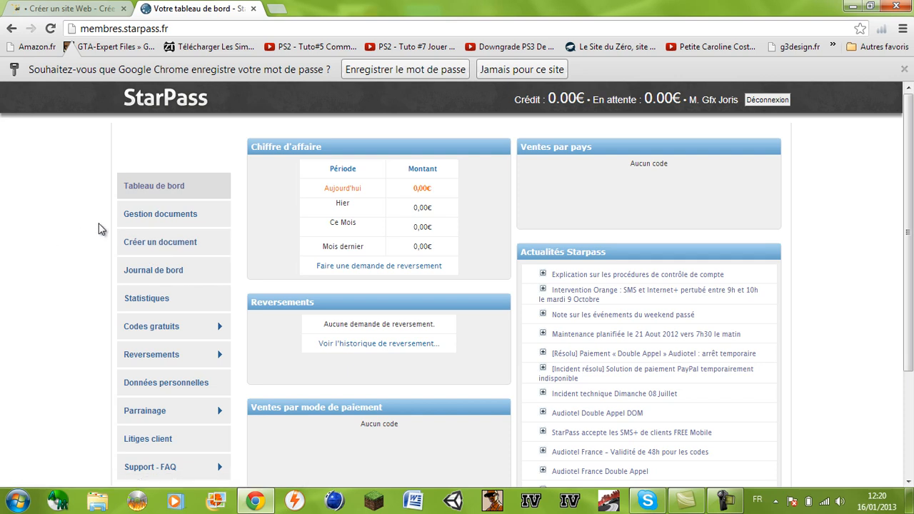
Create a WebSelf trial site titled 'tuto', registered with the owner's e-mail address
click(94, 5)
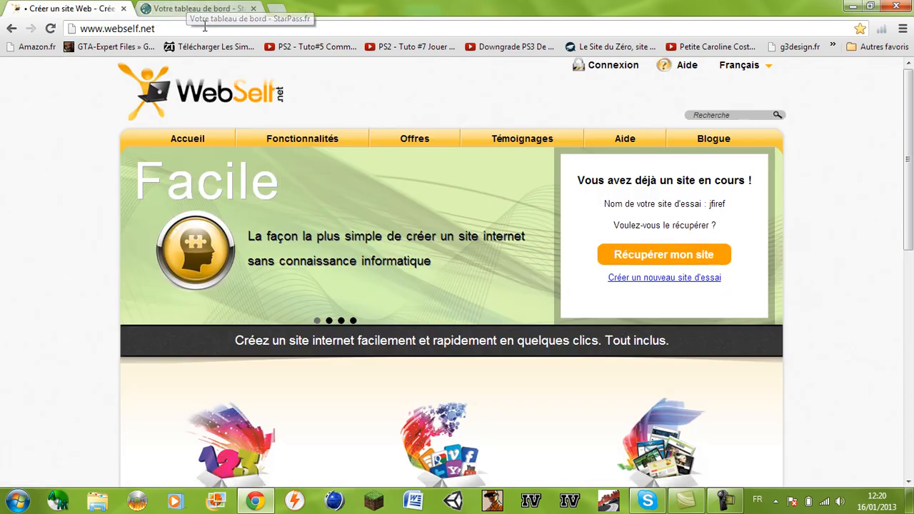
click(213, 5)
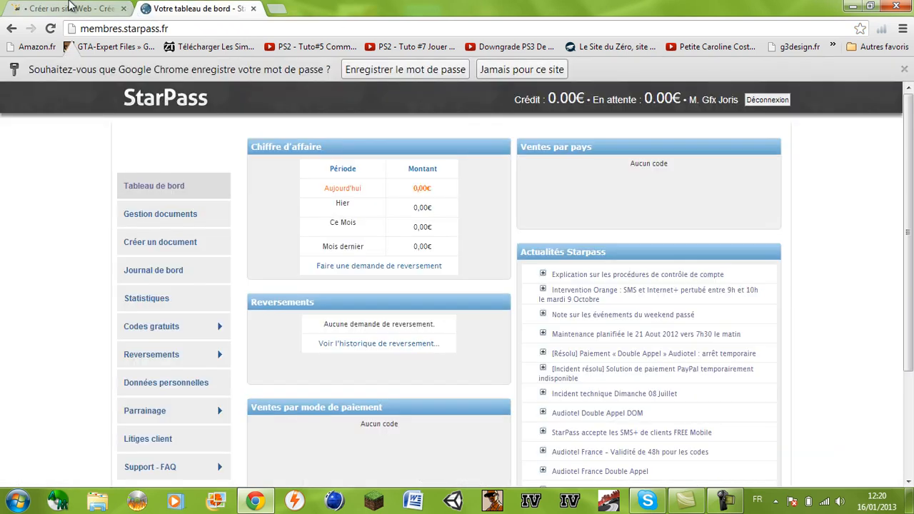
click(72, 7)
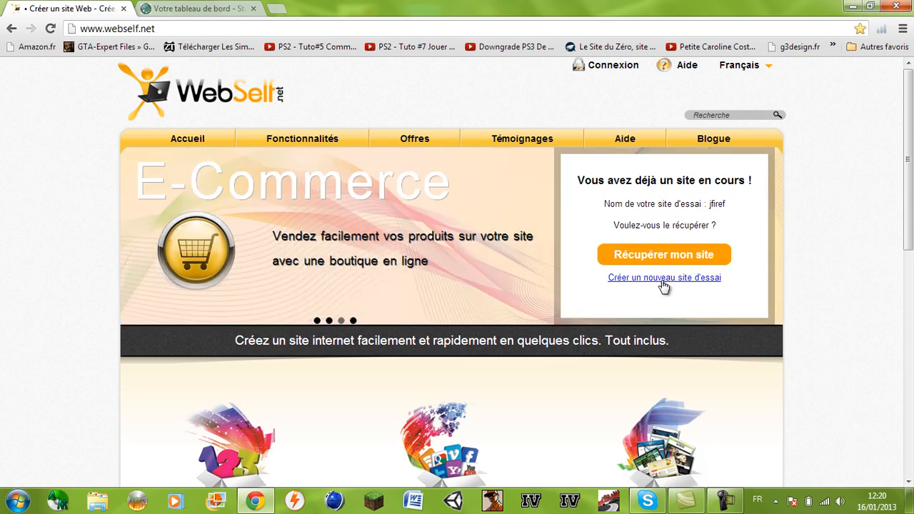
click(663, 281)
click(636, 185)
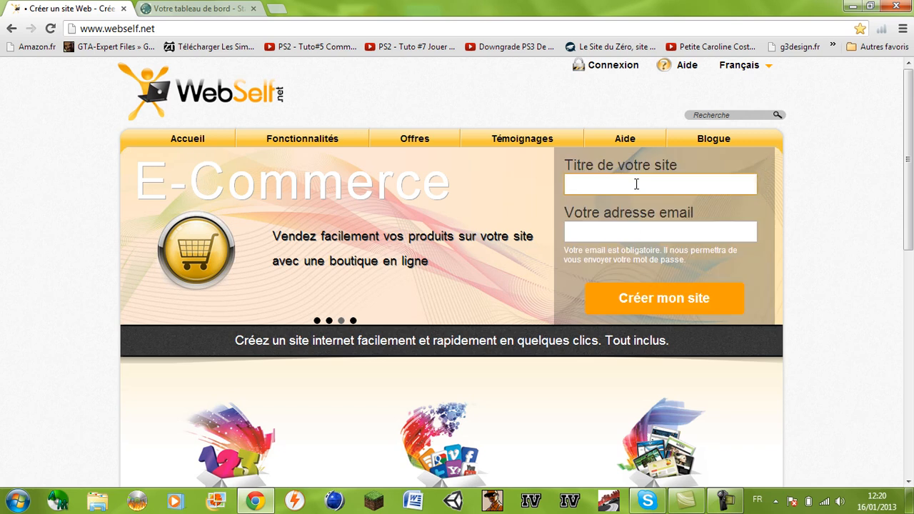
text(tuto)
key(Tab)
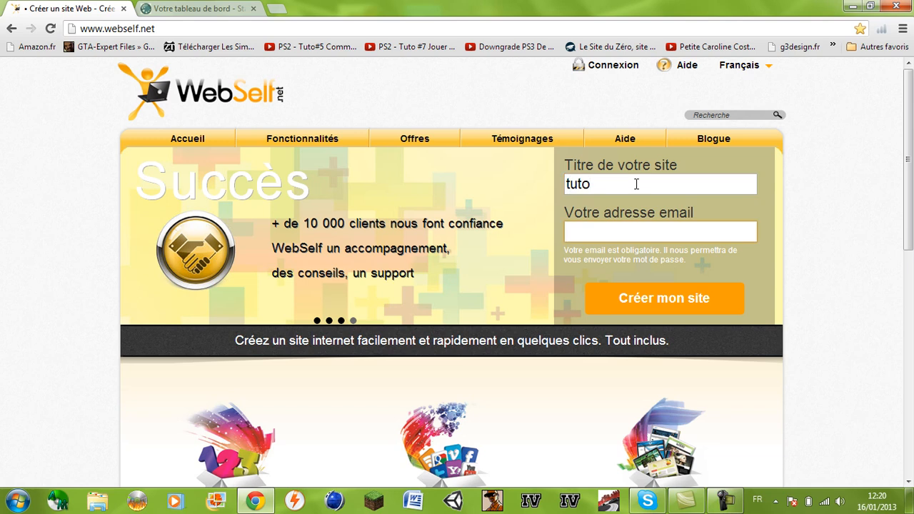
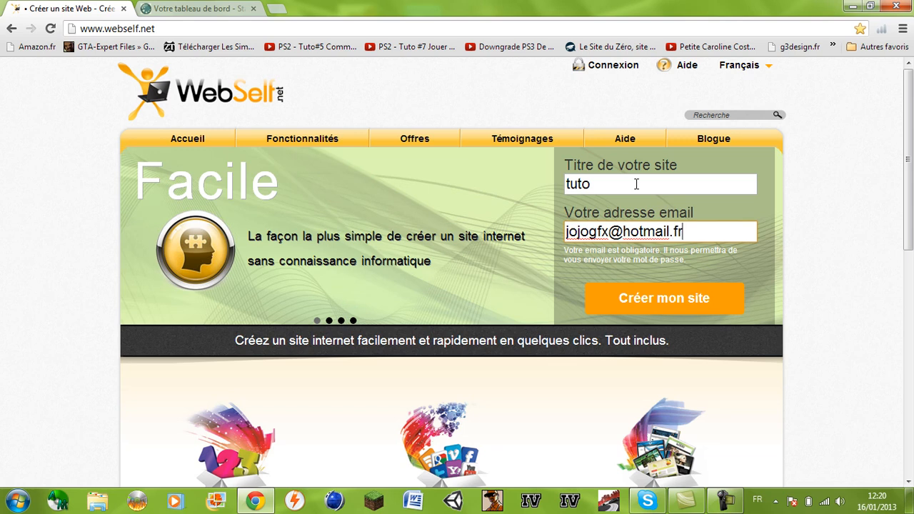
mouse_move(619, 139)
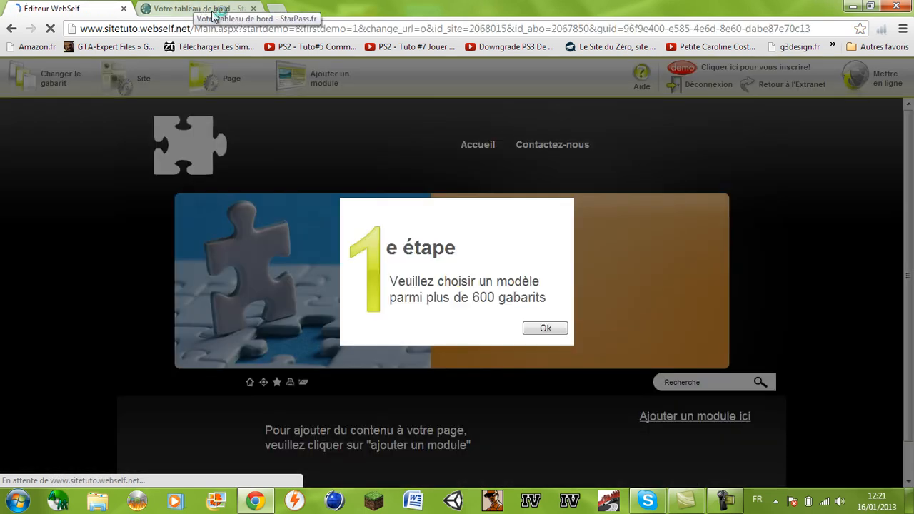
Show templates of all styles and apply the dark grey notepad-and-pencil template
click(546, 329)
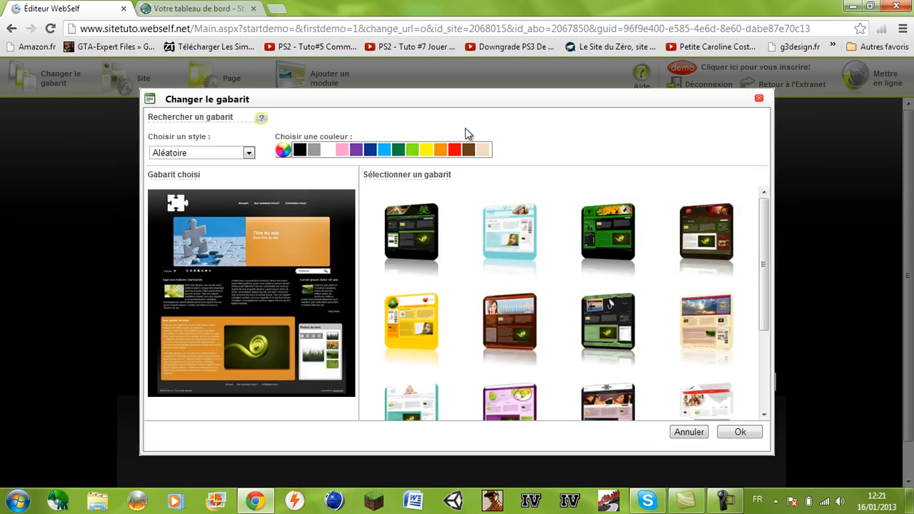
click(233, 154)
click(234, 166)
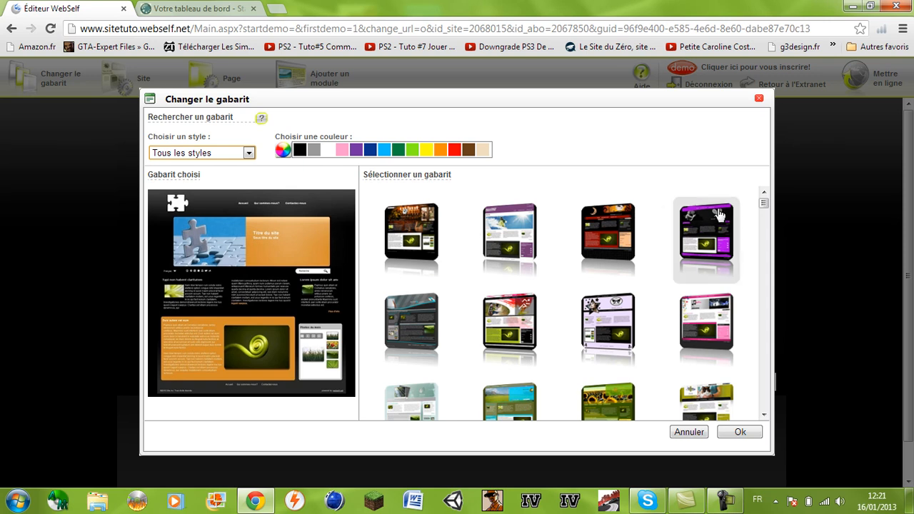
click(615, 336)
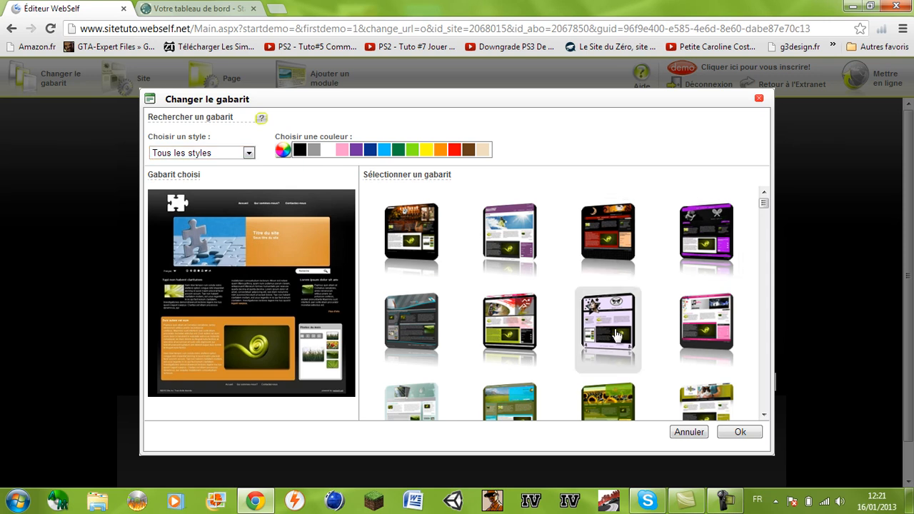
click(437, 321)
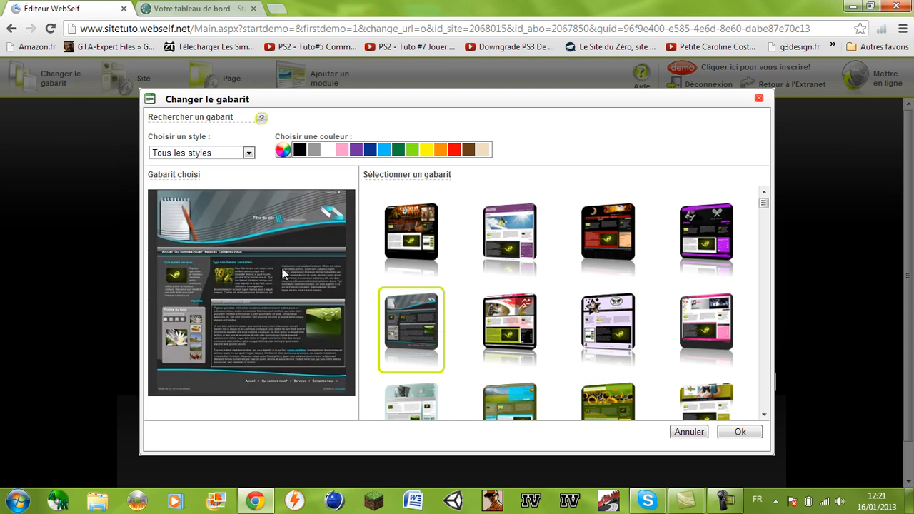
click(742, 434)
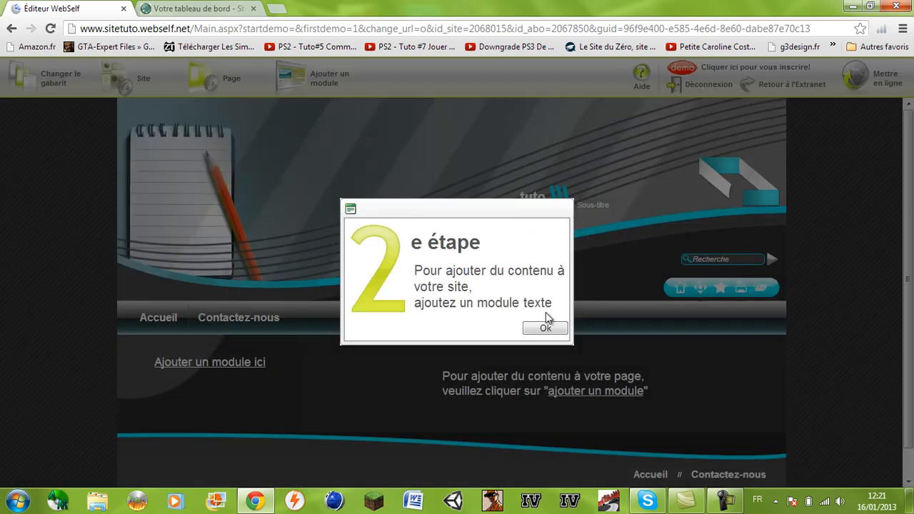
Dismiss the second tip and cancel the Module Texte dialog without adding it
click(541, 329)
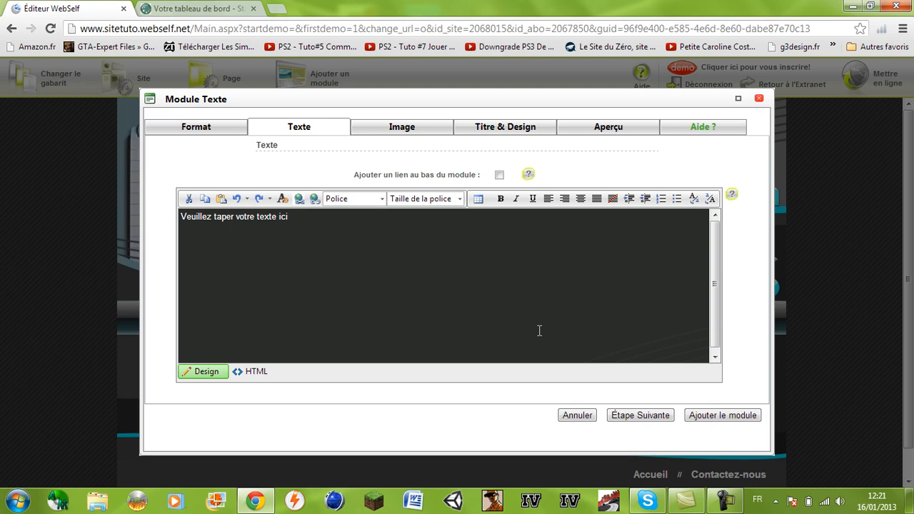
click(194, 8)
click(86, 5)
click(304, 271)
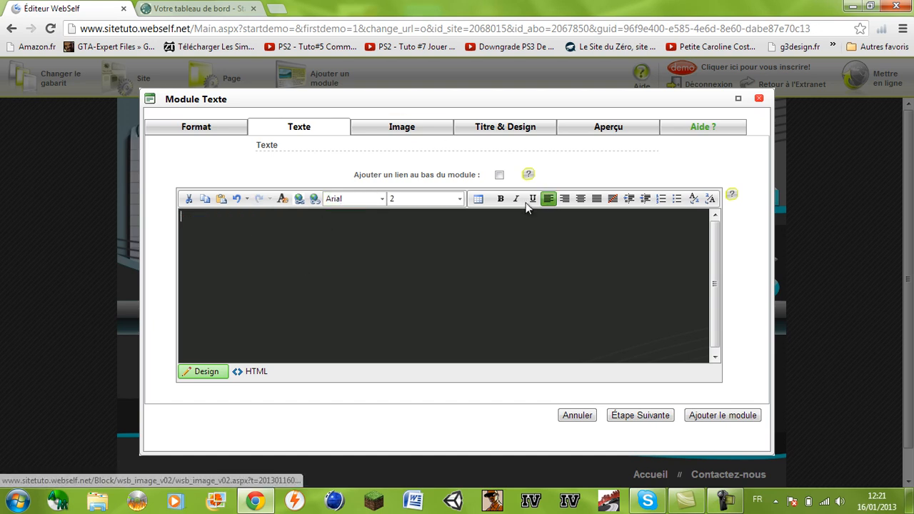
click(577, 416)
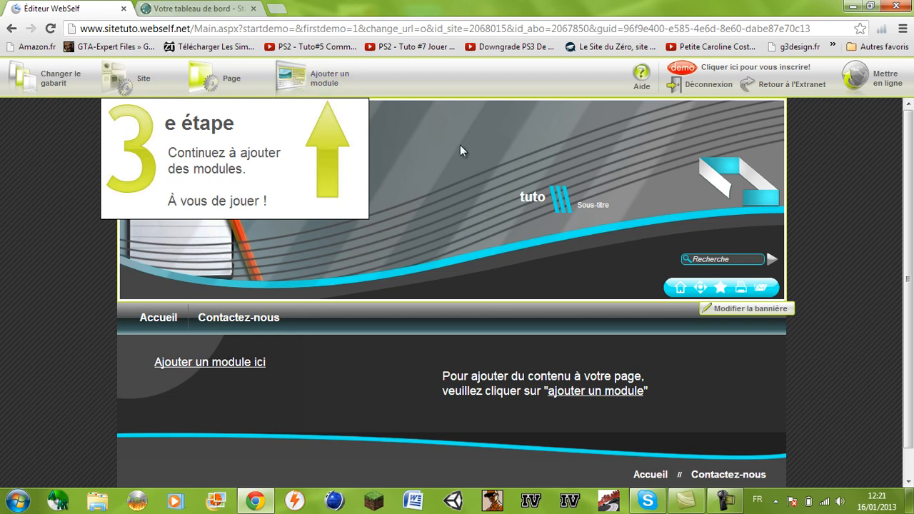
Close the module list without adding a module, then return to the StarPass dashboard
click(595, 391)
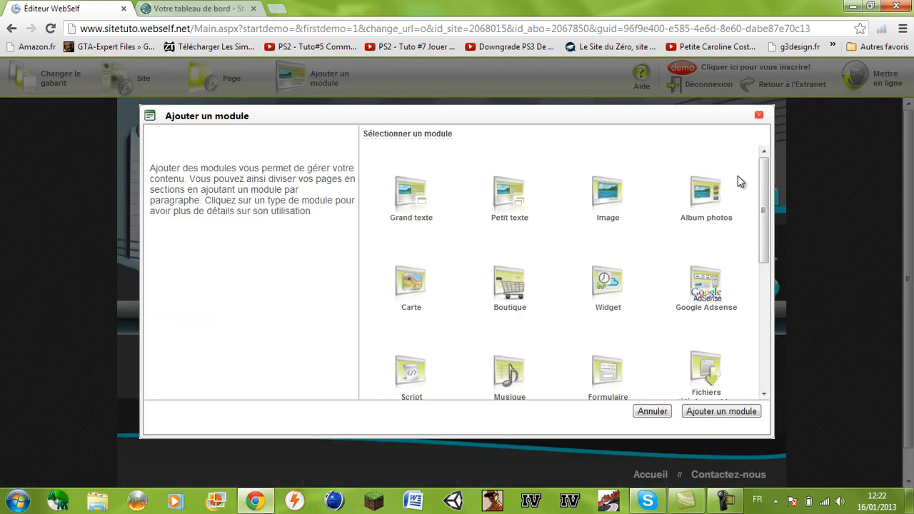
mouse_move(765, 194)
mouse_down()
mouse_move(735, 357)
mouse_move(753, 240)
mouse_move(767, 249)
mouse_move(767, 208)
mouse_up()
click(760, 117)
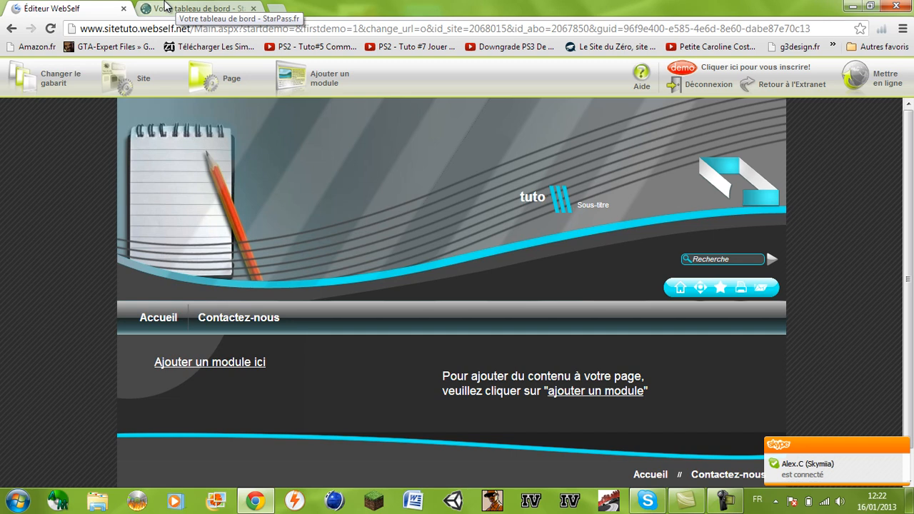
click(165, 7)
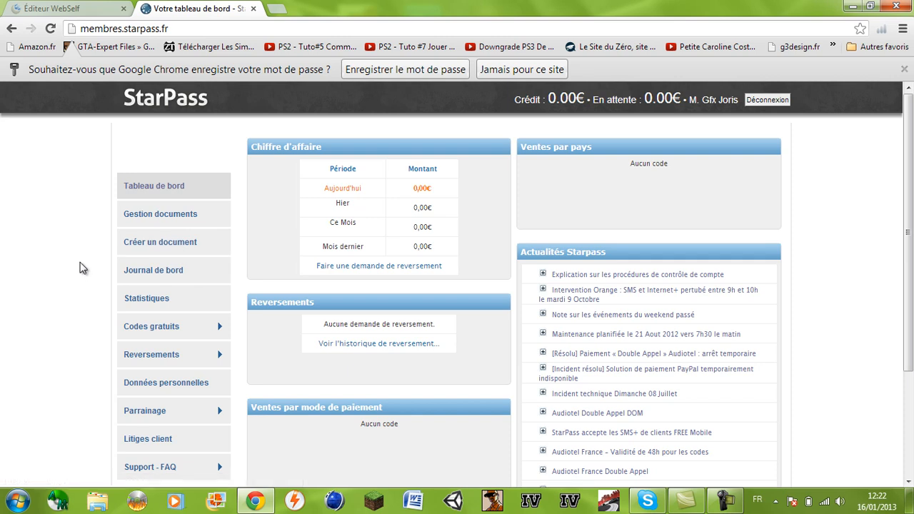
Start a new StarPass CLASSIC micropayment document, then go back to the WebSelf editor
click(145, 251)
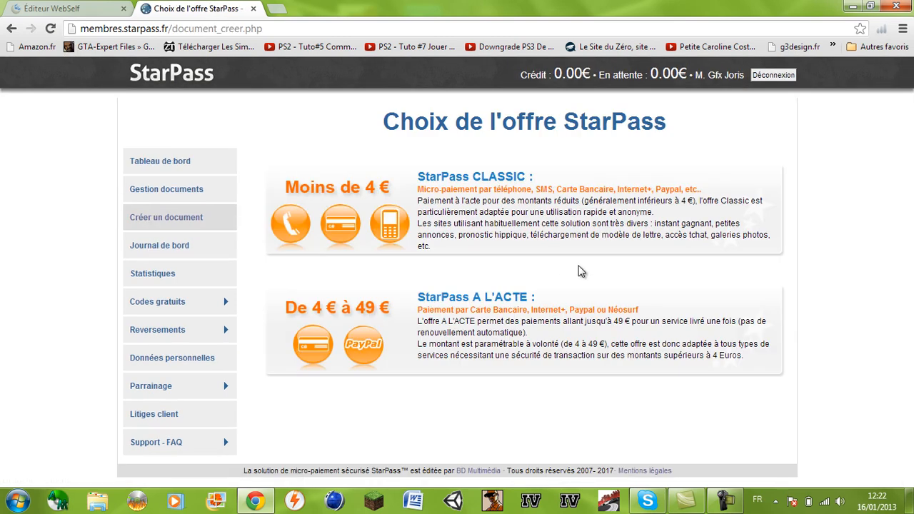
click(406, 184)
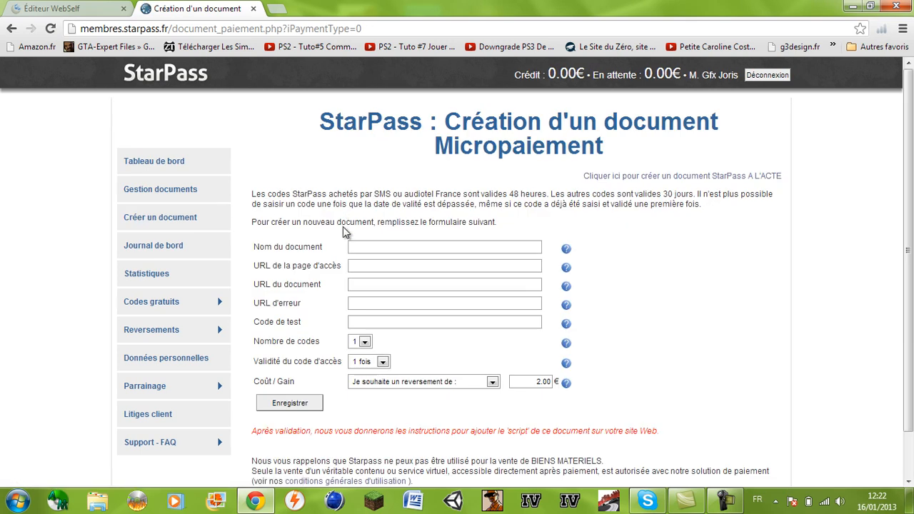
key(ctrl+shift+Tab)
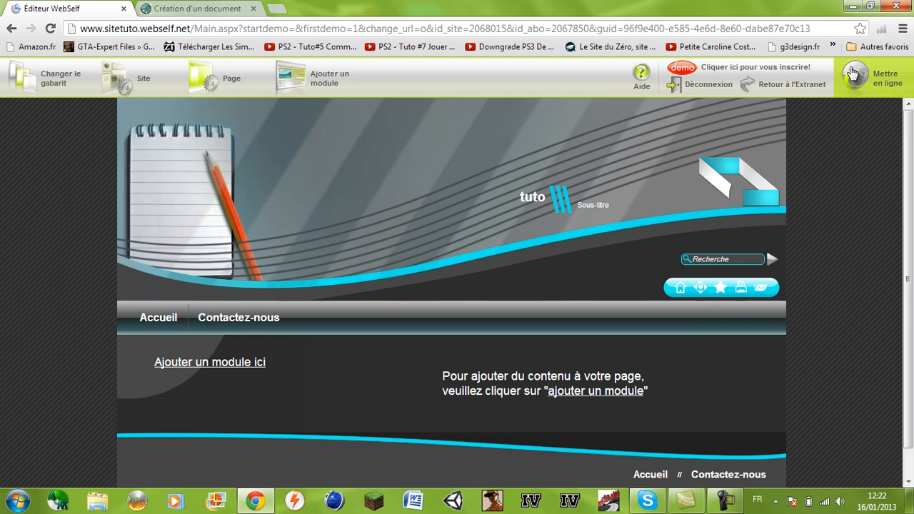
click(852, 72)
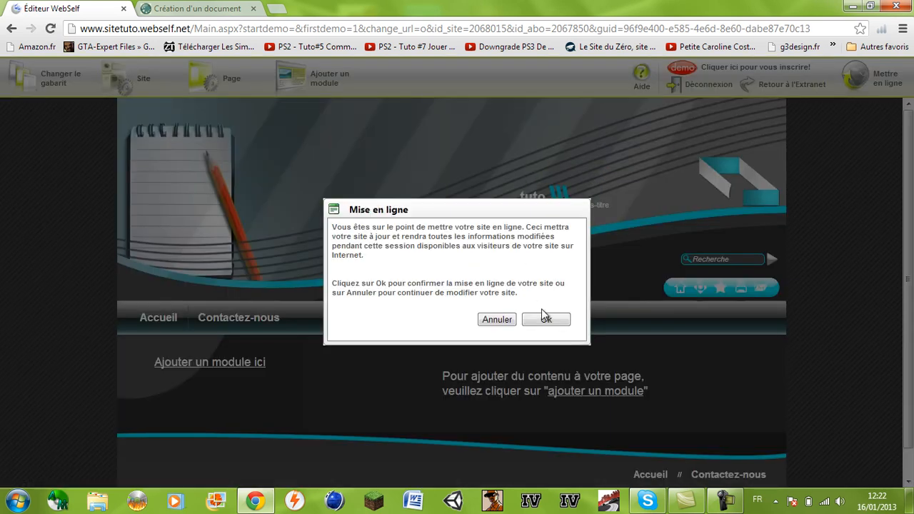
click(546, 319)
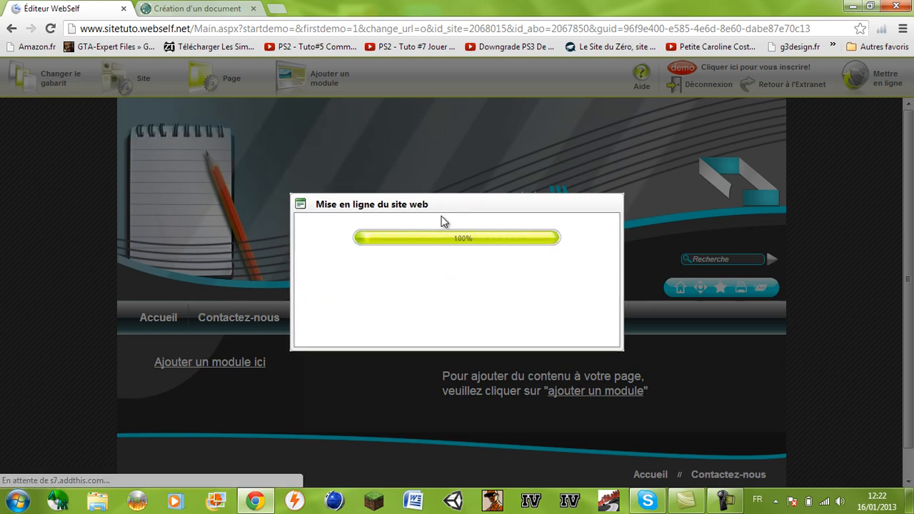
right_click(446, 259)
click(449, 264)
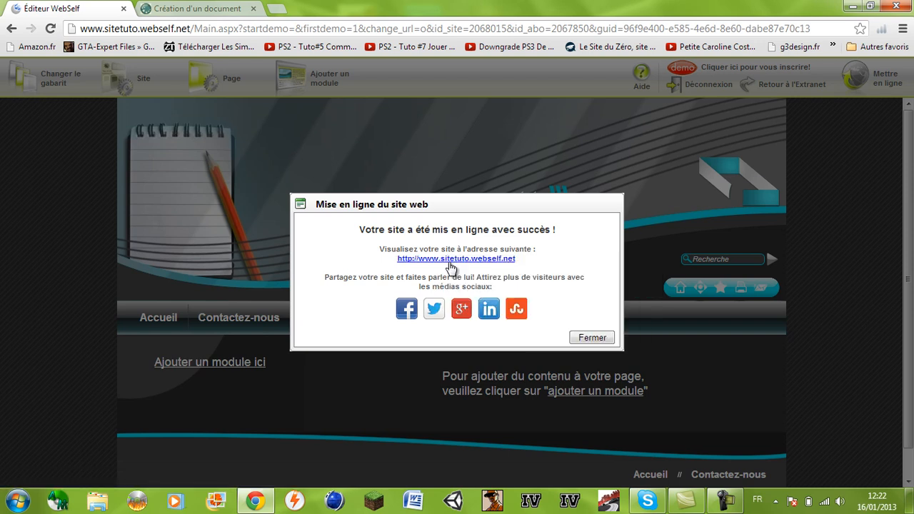
click(592, 338)
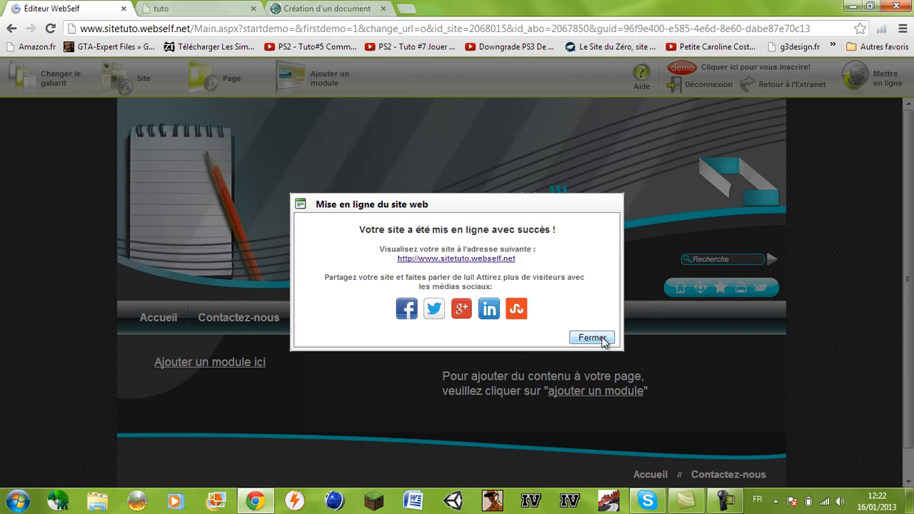
click(193, 9)
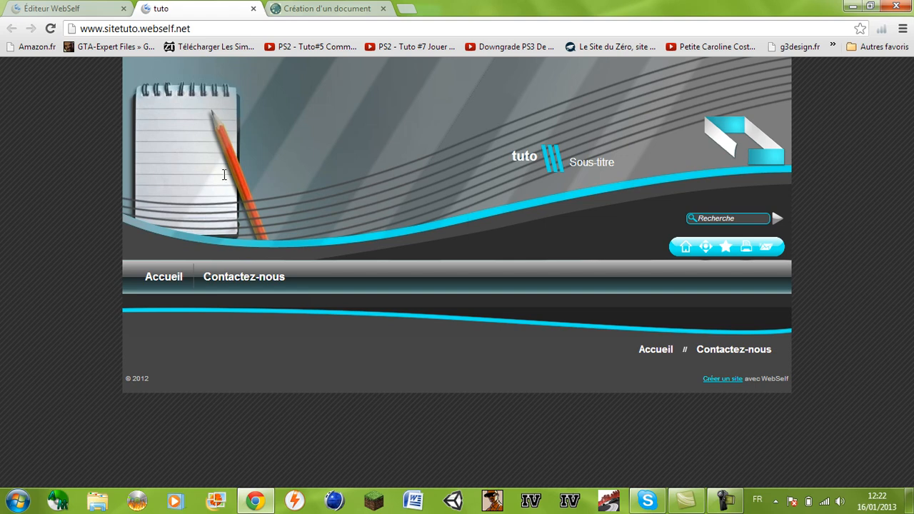
Name the document tuto and paste sitetuto.webself.net as both access page and document URLs
click(327, 7)
click(359, 246)
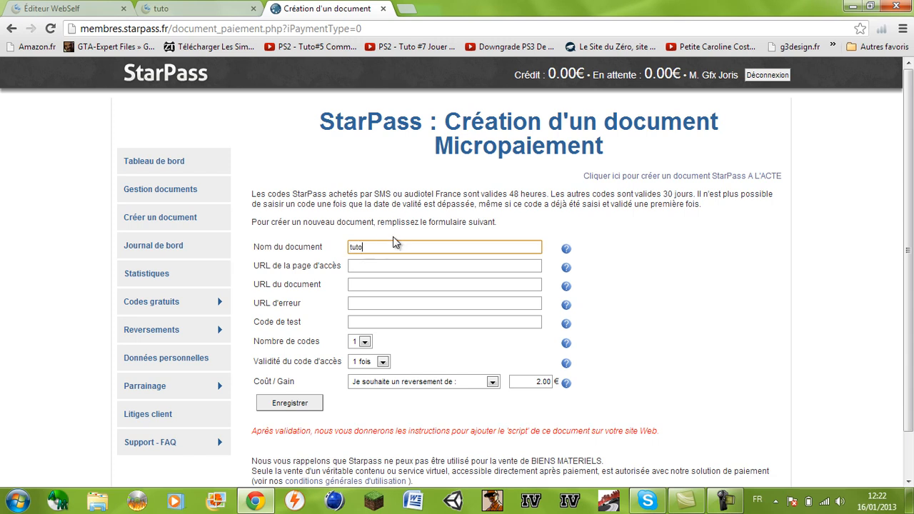
key(Tab)
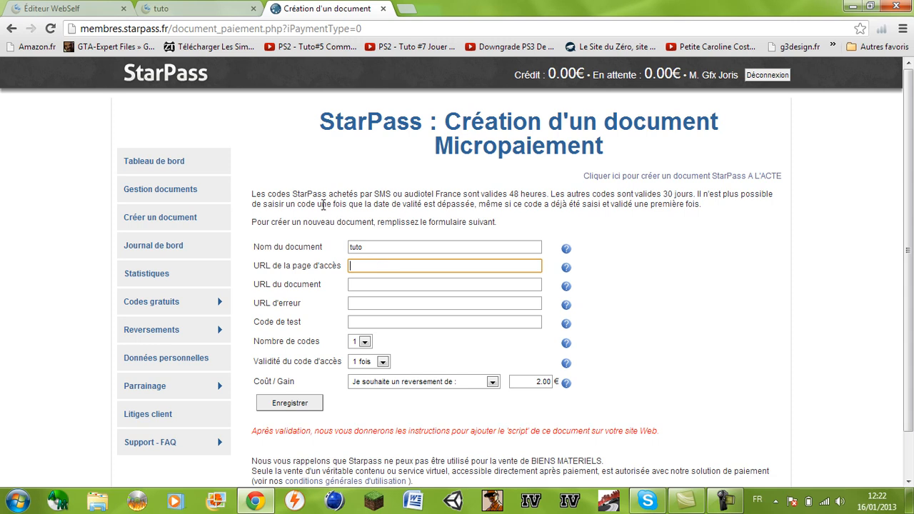
click(212, 5)
click(214, 27)
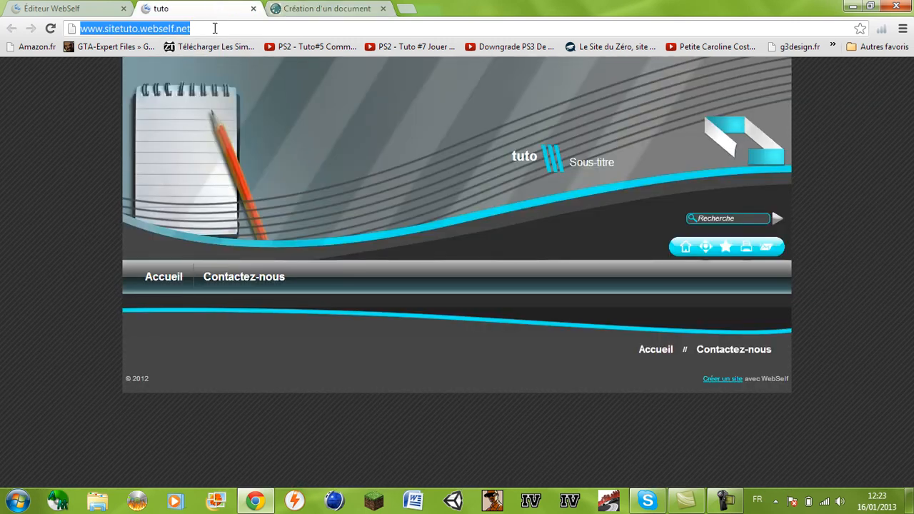
key(ctrl+c)
click(327, 8)
key(ctrl+v)
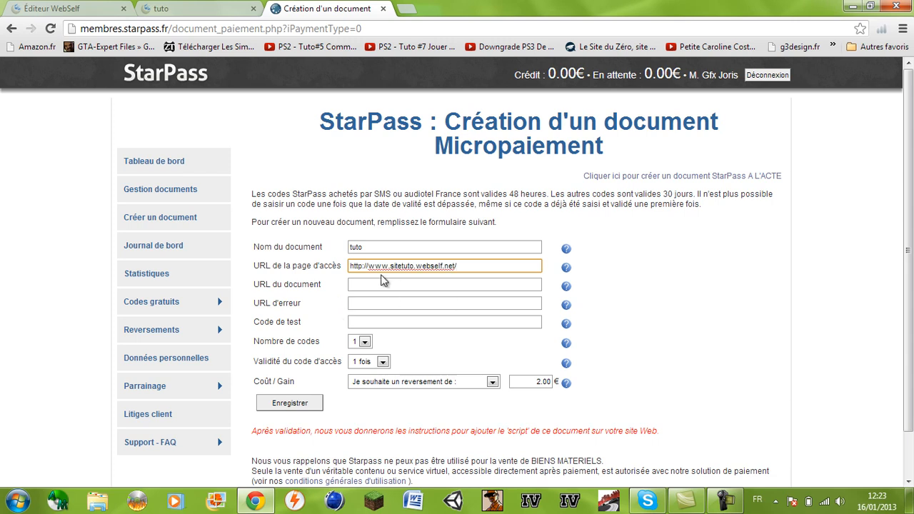
click(384, 283)
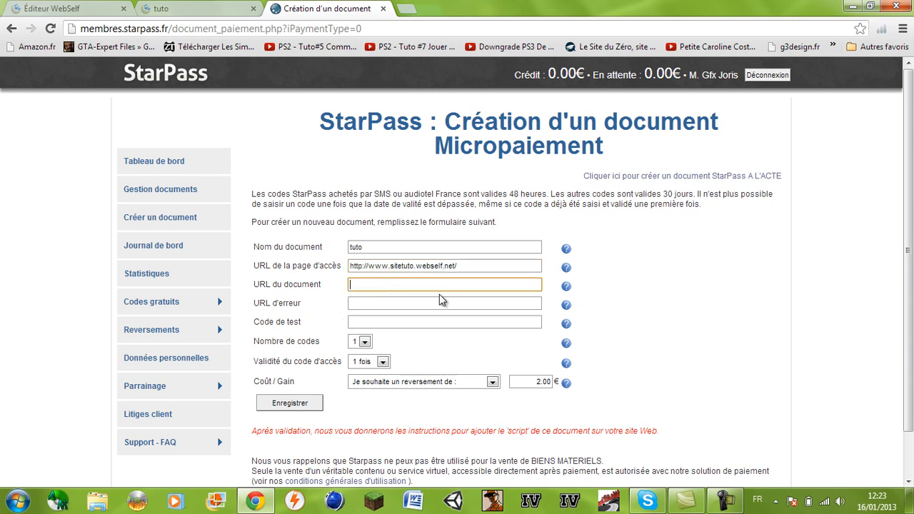
key(ctrl+v)
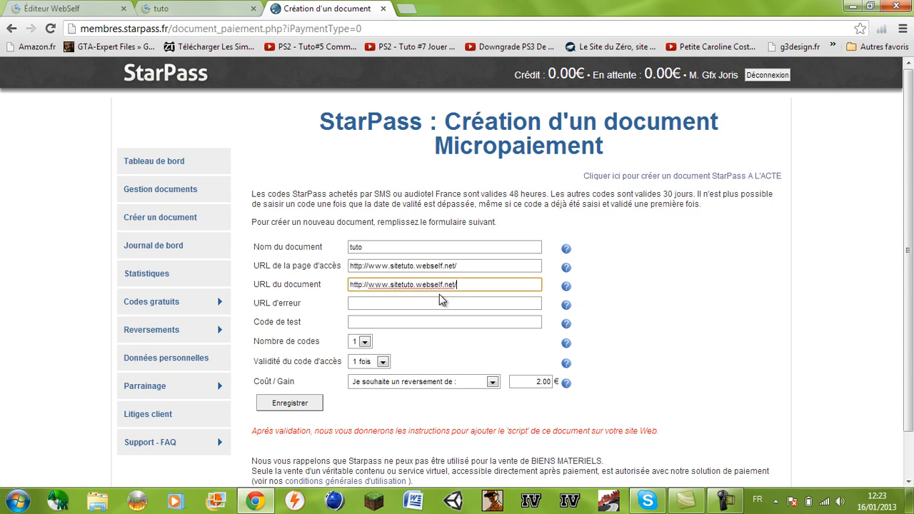
Enter test code 1234567 and leave the number of codes at 1
click(441, 301)
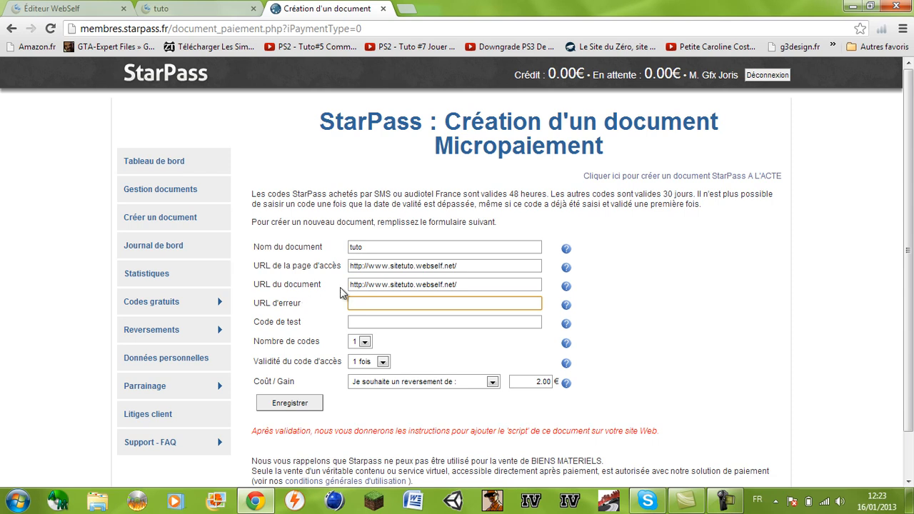
click(361, 321)
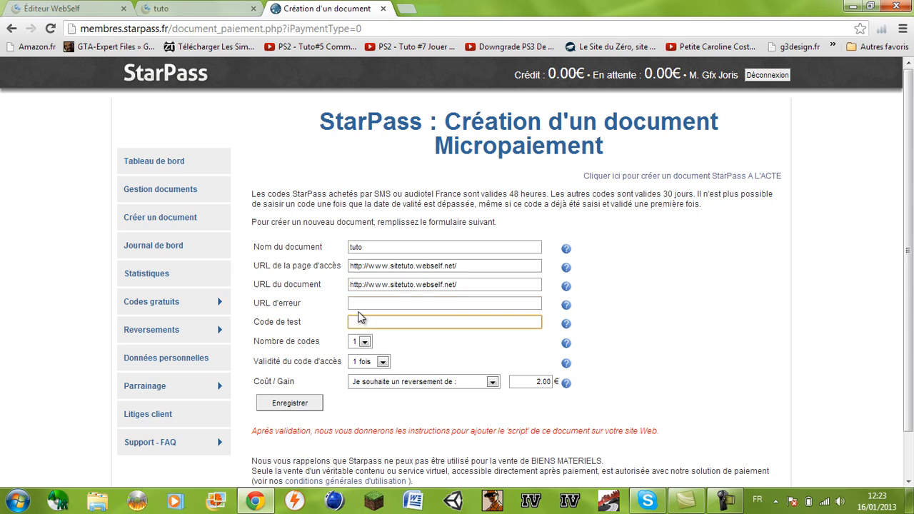
click(359, 304)
click(365, 332)
click(363, 327)
text(12345678)
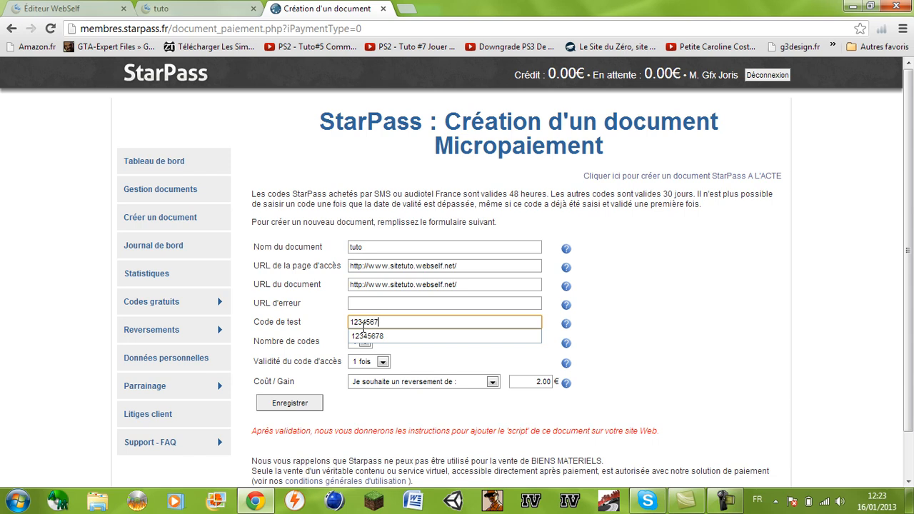
click(423, 352)
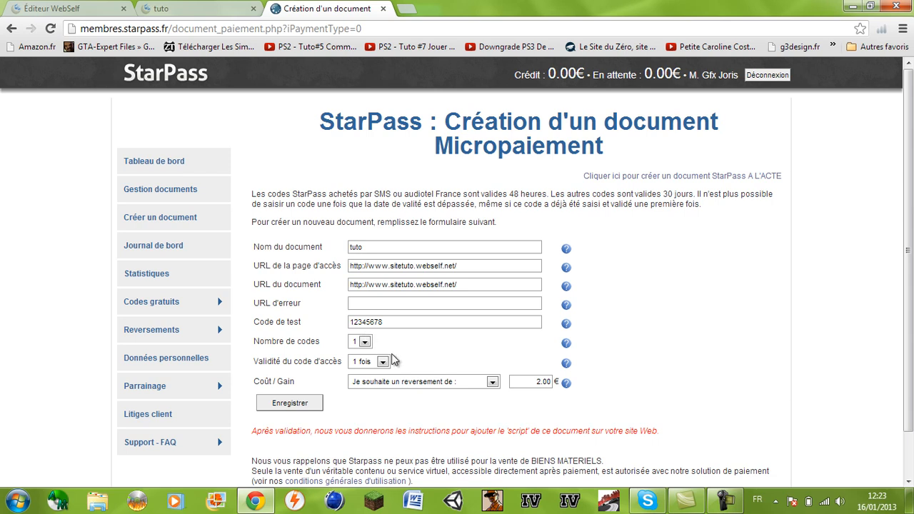
click(365, 342)
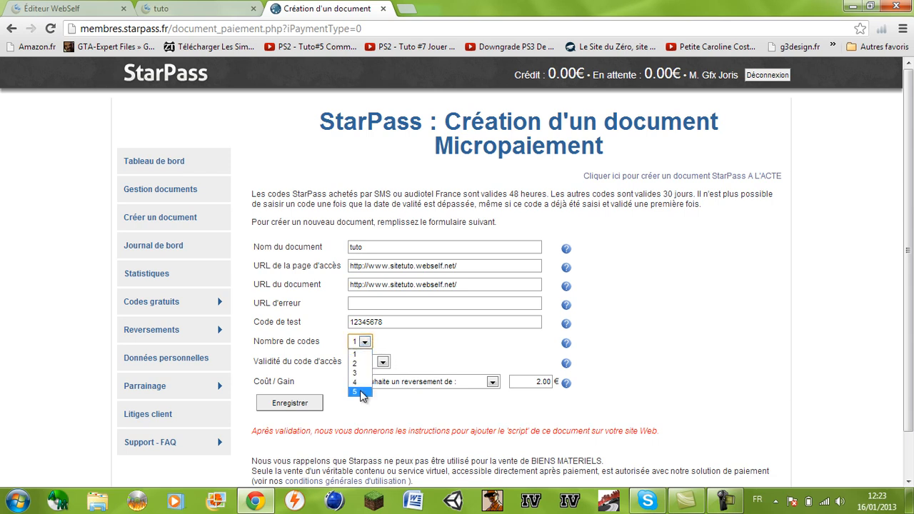
click(358, 354)
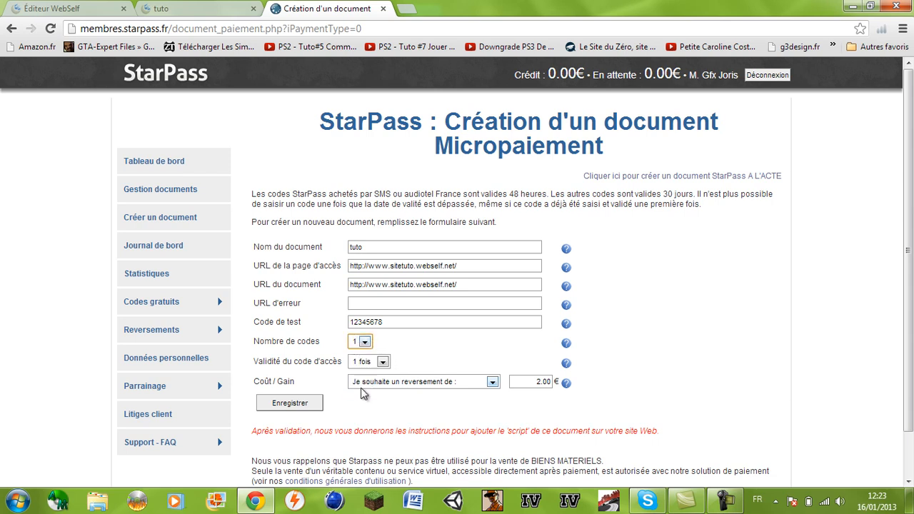
click(180, 7)
click(328, 8)
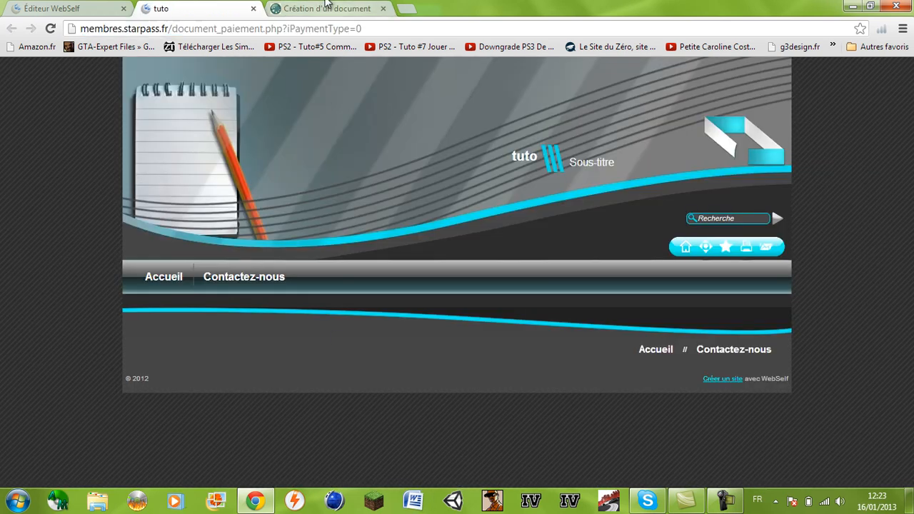
scroll(669, 307, down, 1)
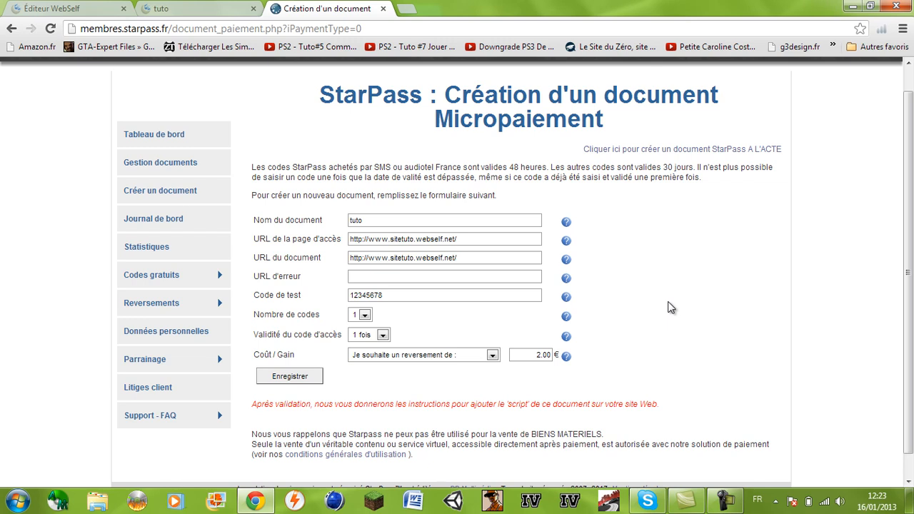
scroll(670, 307, down, 1)
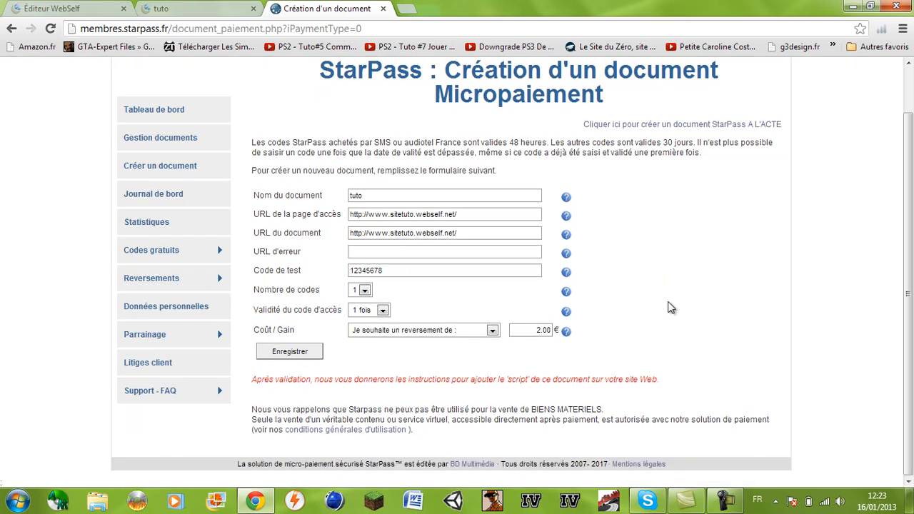
Set the Coût/Gain option to a price paid by the client
click(365, 332)
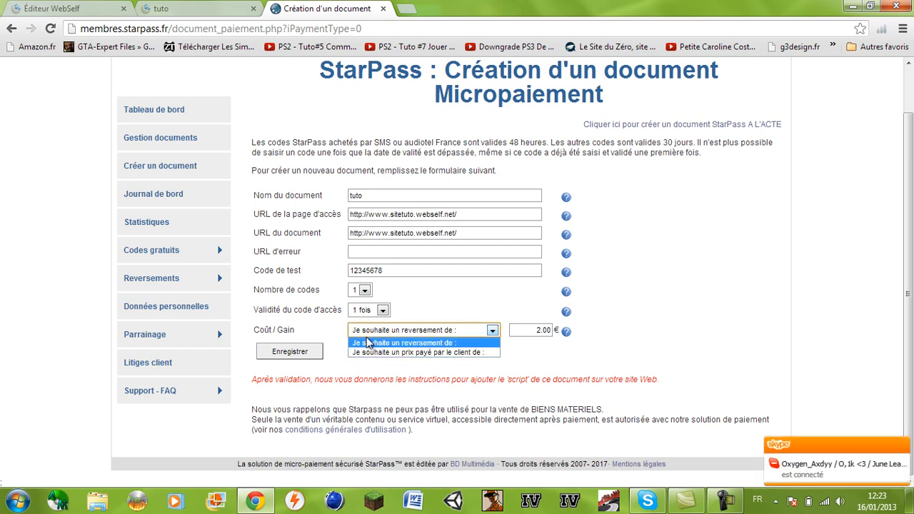
click(379, 352)
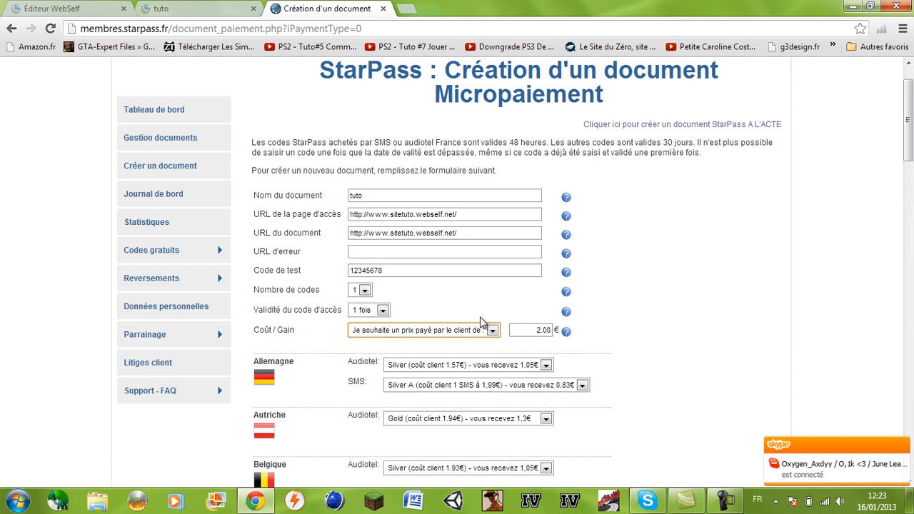
click(741, 320)
scroll(741, 319, down, 3)
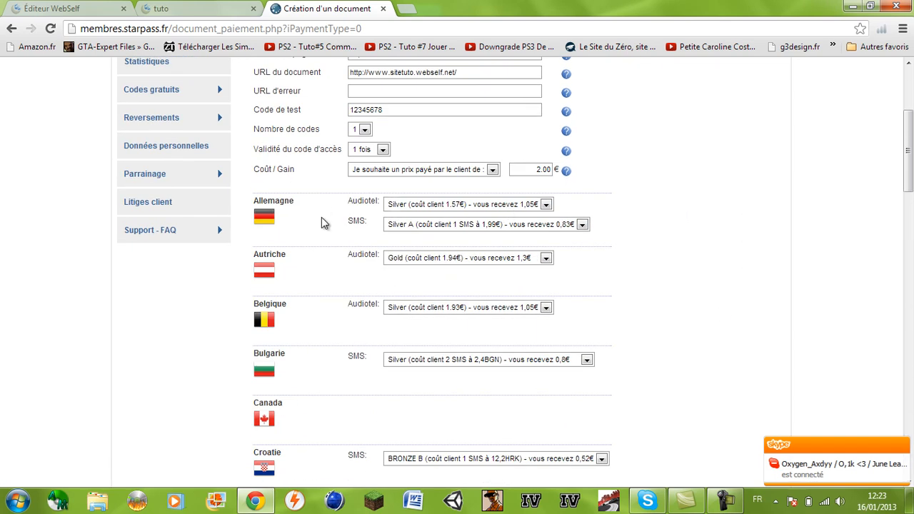
Keep Germany and Belgium Audiotel at Silver and France SMS at Silver B
click(389, 205)
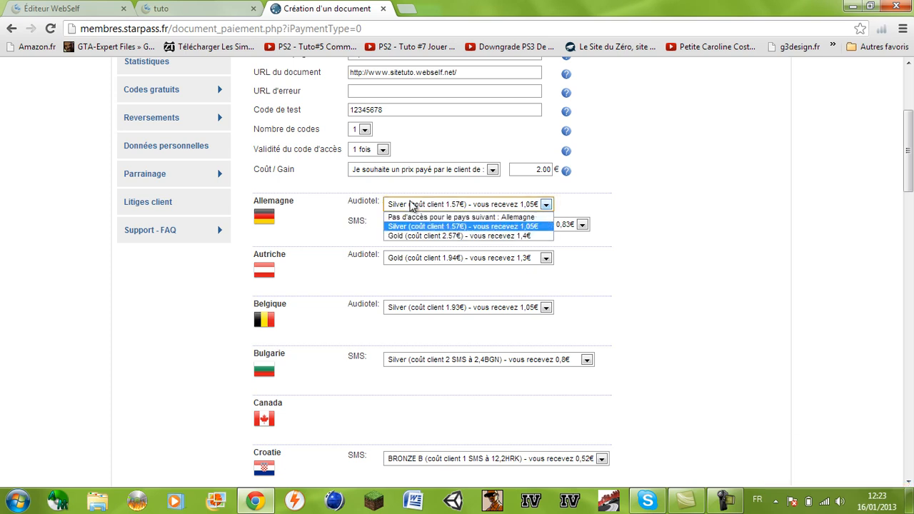
click(410, 205)
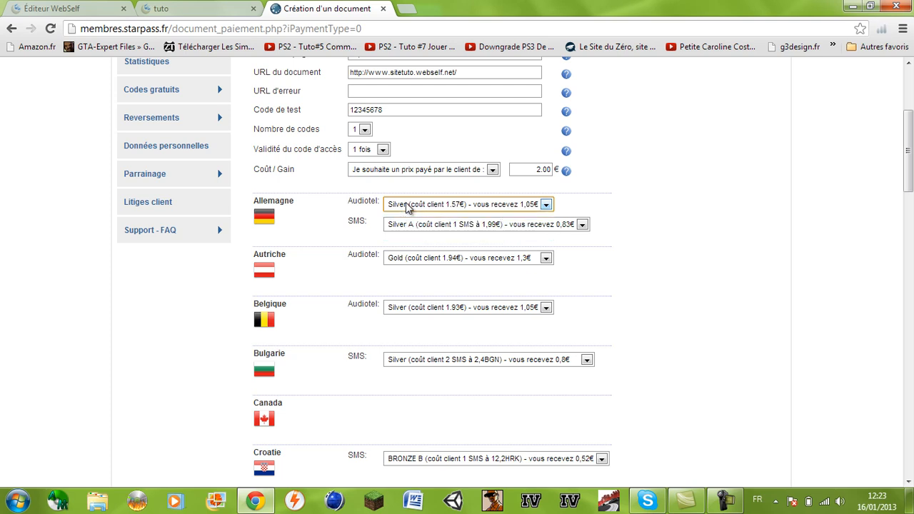
scroll(330, 230, down, 1)
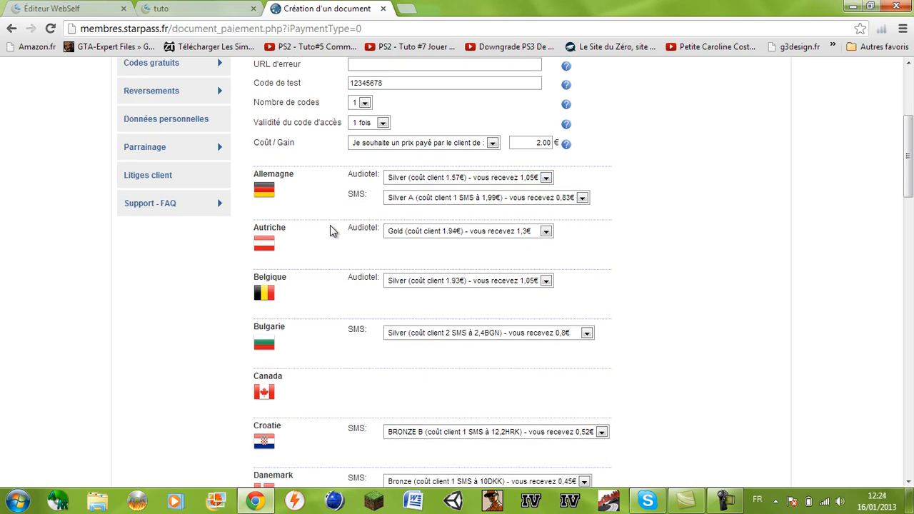
scroll(331, 231, down, 3)
click(439, 203)
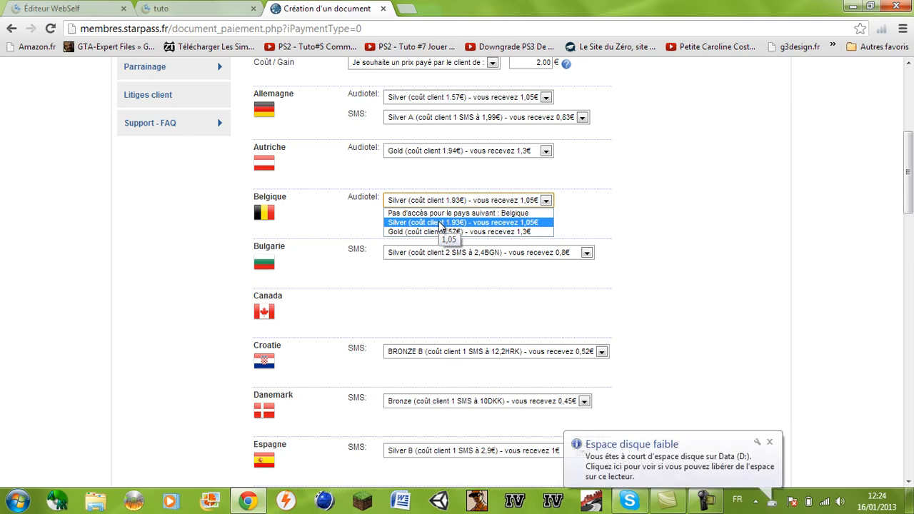
click(439, 223)
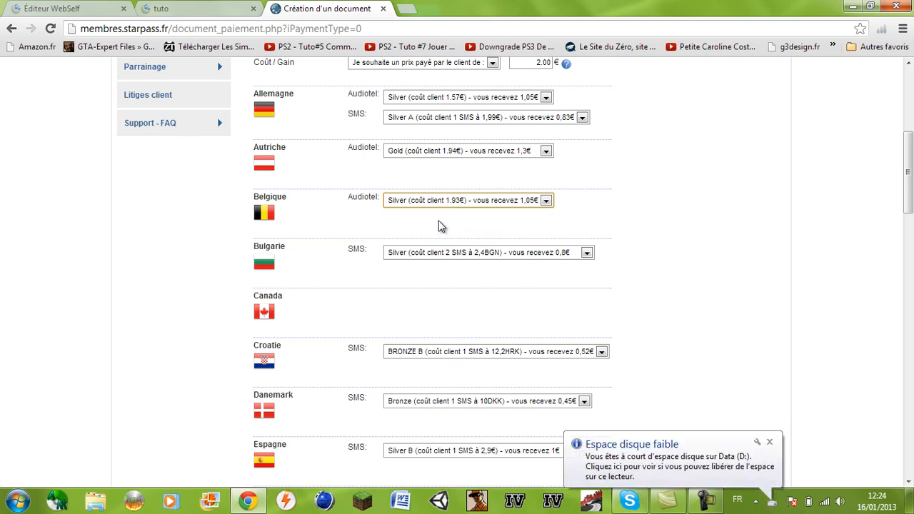
click(423, 231)
scroll(423, 231, down, 1)
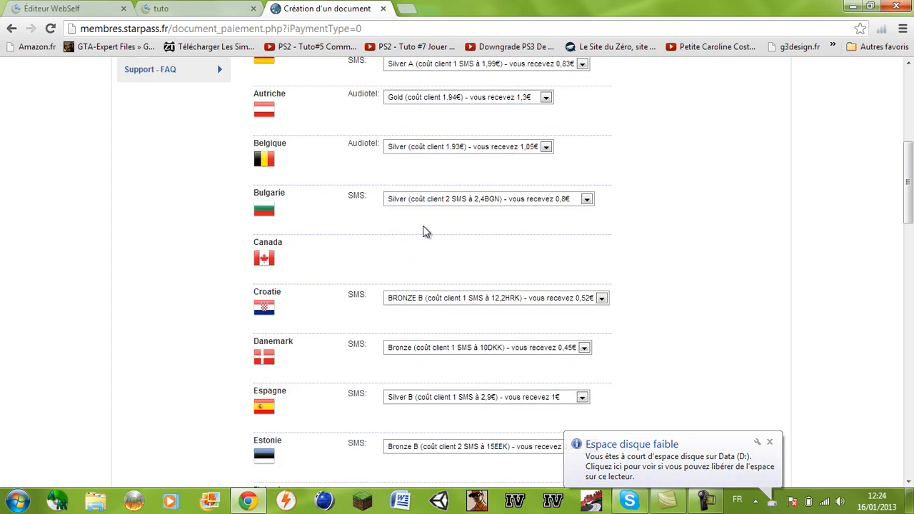
scroll(423, 230, down, 4)
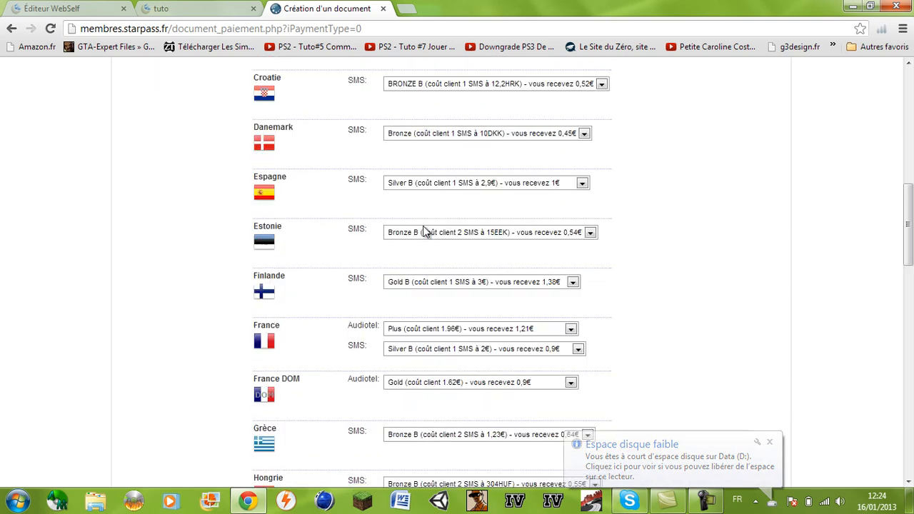
scroll(425, 230, down, 2)
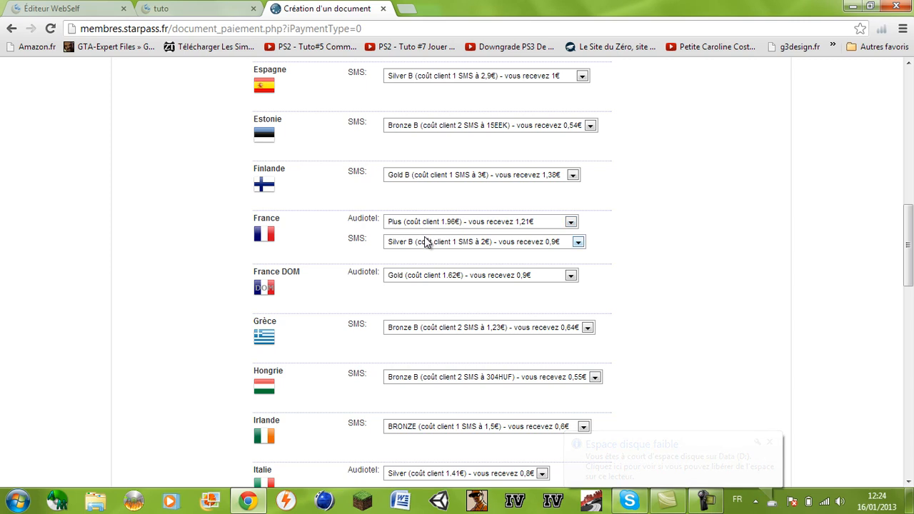
click(427, 242)
click(426, 242)
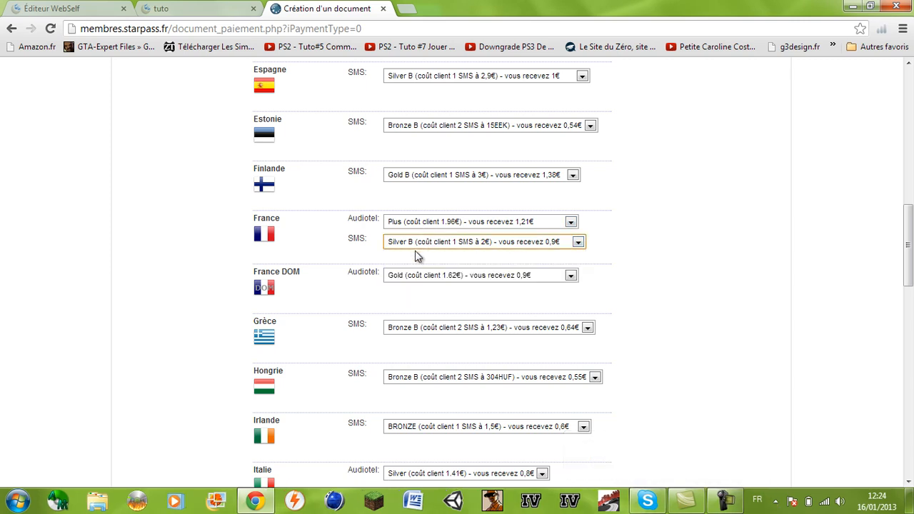
click(427, 255)
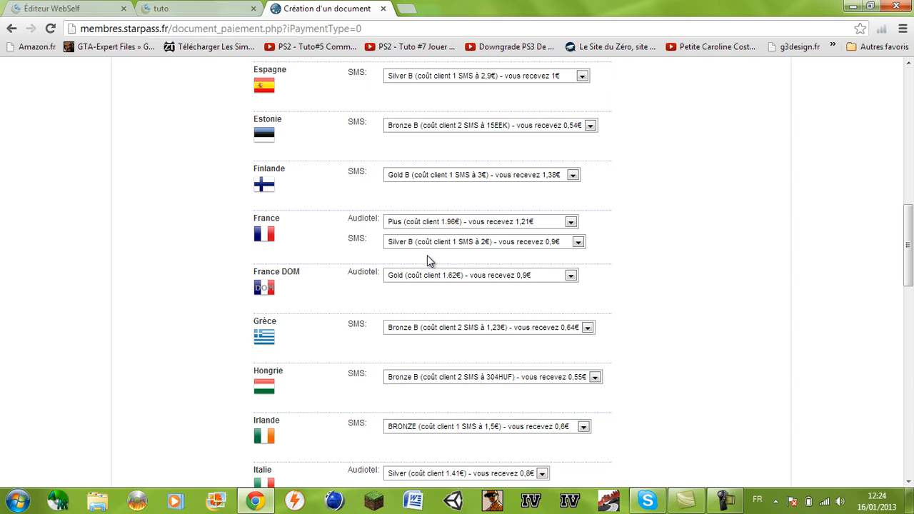
Leave France SMS at Silver B, Greece SMS unchanged, and Internet+ at Silver 1€
click(422, 241)
click(423, 241)
click(422, 242)
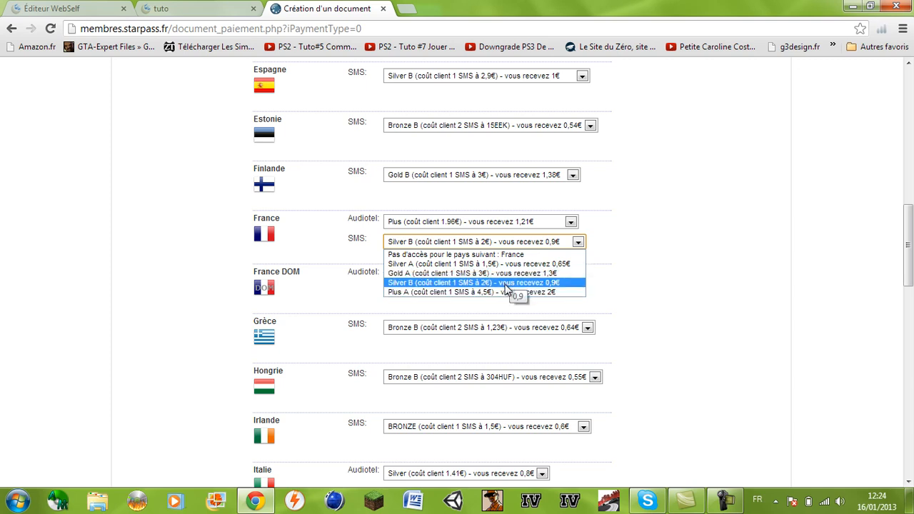
click(506, 283)
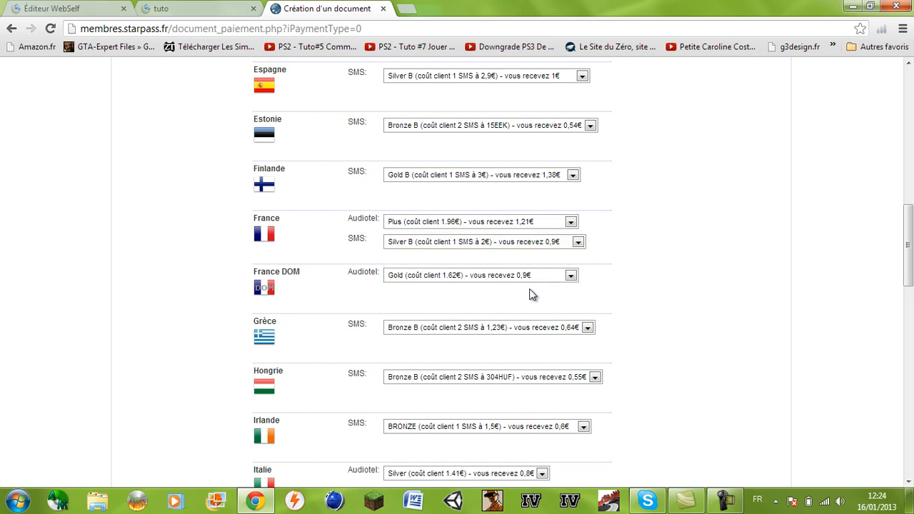
click(531, 329)
click(513, 312)
scroll(514, 315, down, 1)
scroll(513, 317, down, 6)
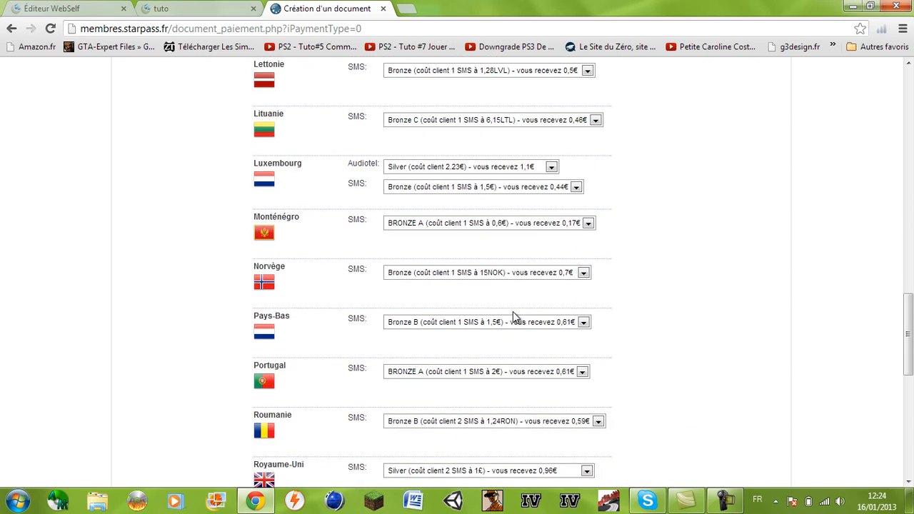
scroll(515, 316, down, 7)
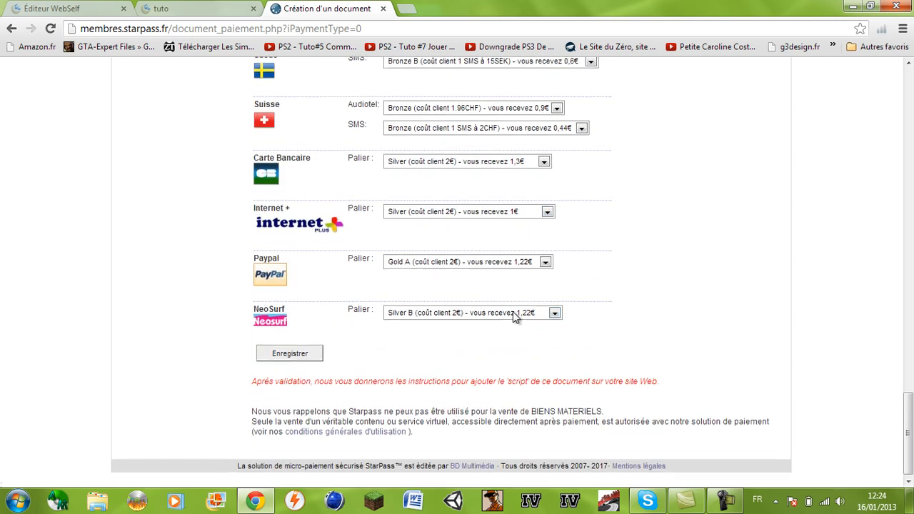
click(476, 211)
click(477, 213)
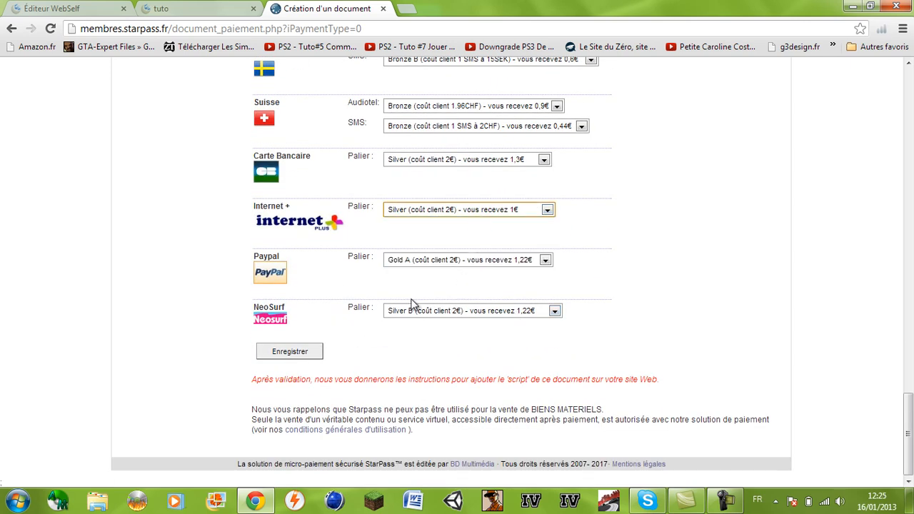
click(374, 293)
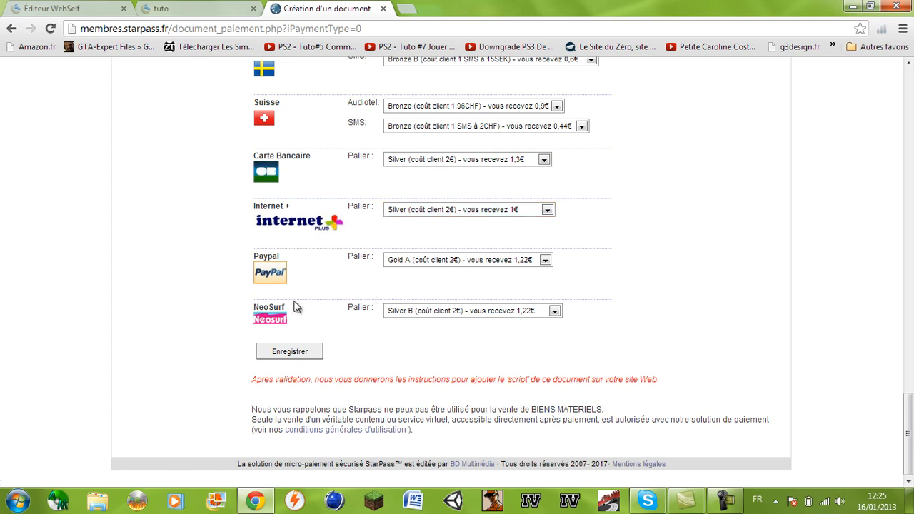
Save the payment document and scroll down to the generated access script
click(320, 357)
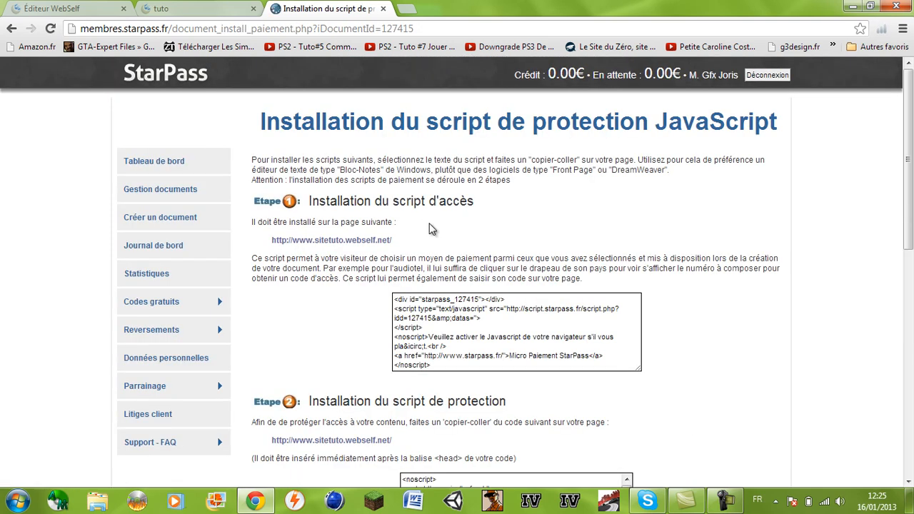
scroll(432, 228, down, 3)
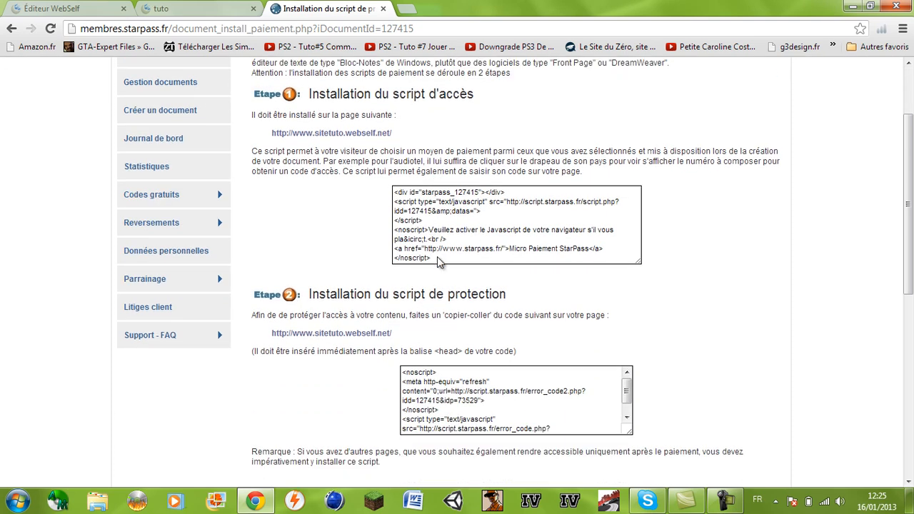
drag(438, 257, 417, 244)
click(417, 243)
click(354, 230)
scroll(355, 234, down, 4)
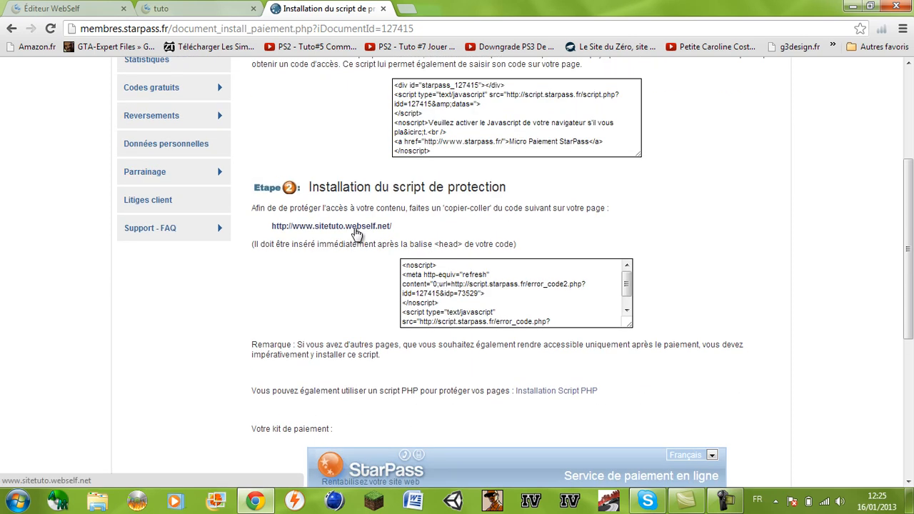
scroll(354, 229, down, 8)
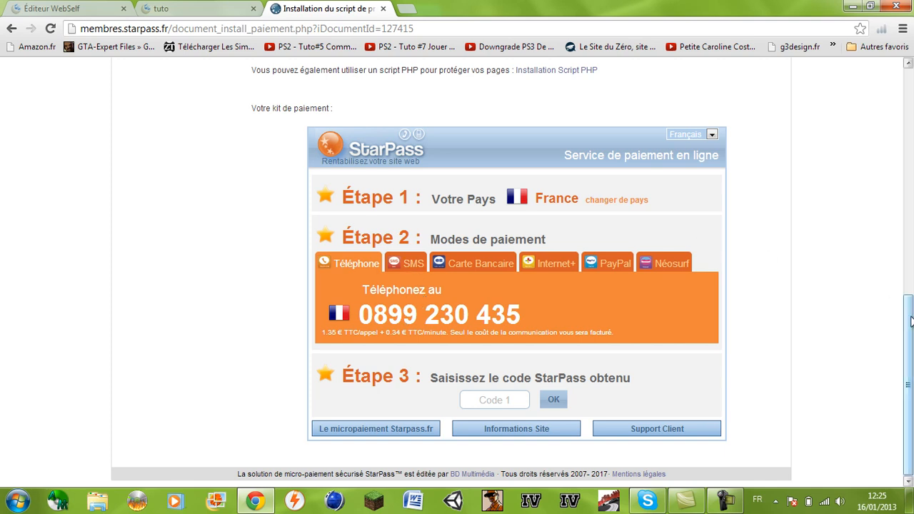
Select the entire Étape 1 access script for copying, then bring up the tuto site
click(907, 194)
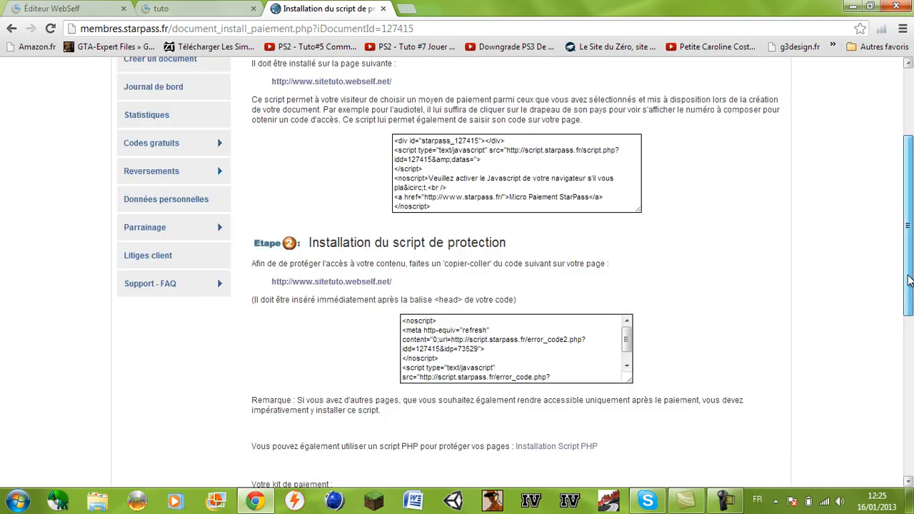
drag(909, 277, 909, 265)
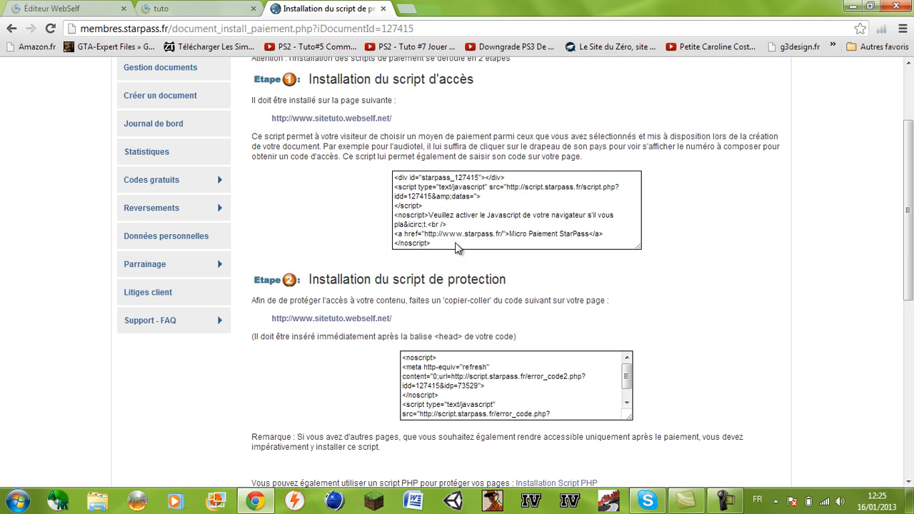
drag(448, 233, 398, 215)
click(435, 238)
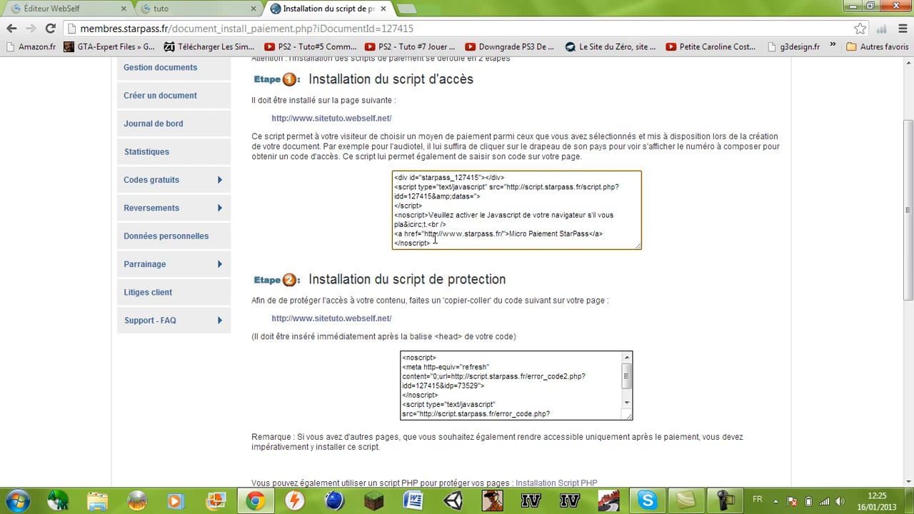
drag(431, 243, 371, 156)
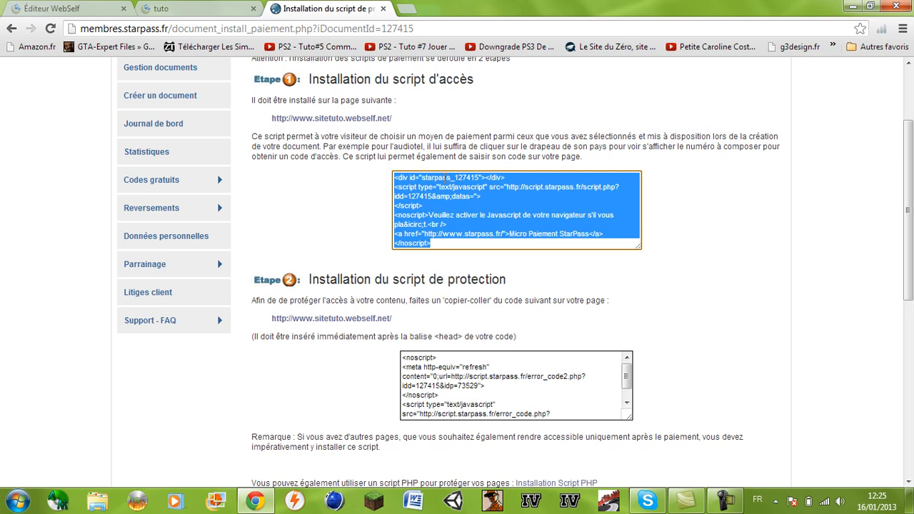
click(446, 177)
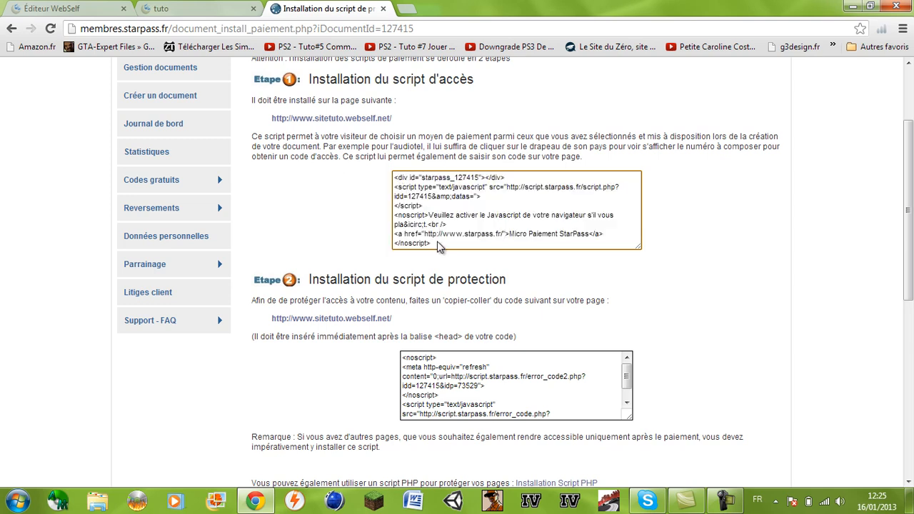
drag(432, 244, 387, 182)
key(ctrl+c)
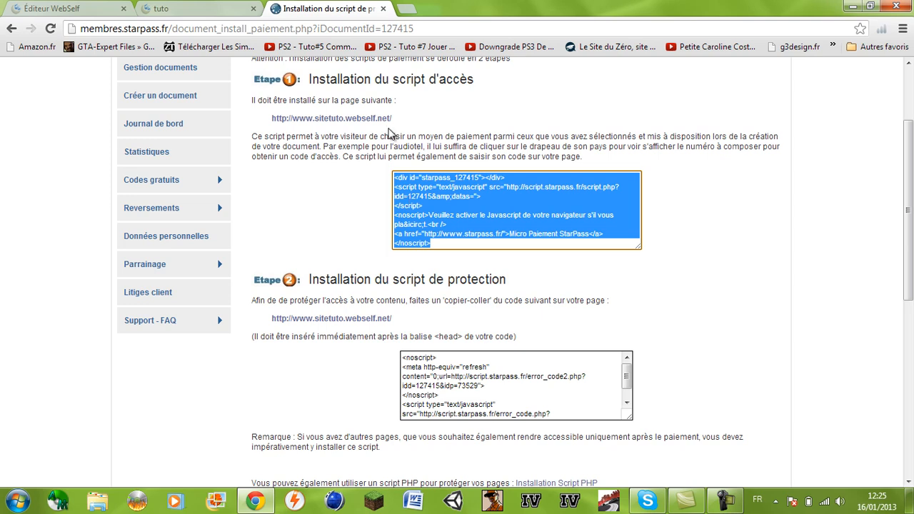
click(205, 6)
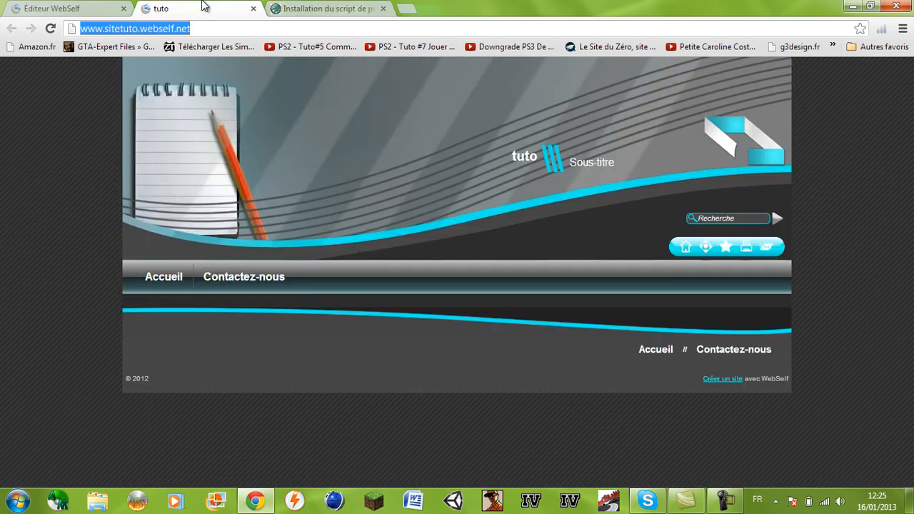
Add a Script module to the tuto page, opening its HTML/Javascript code editor
click(19, 7)
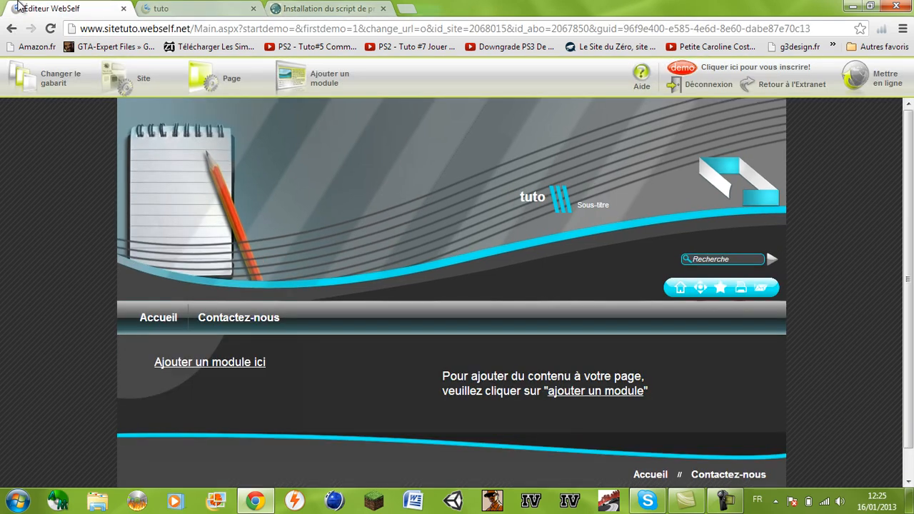
scroll(911, 239, down, 1)
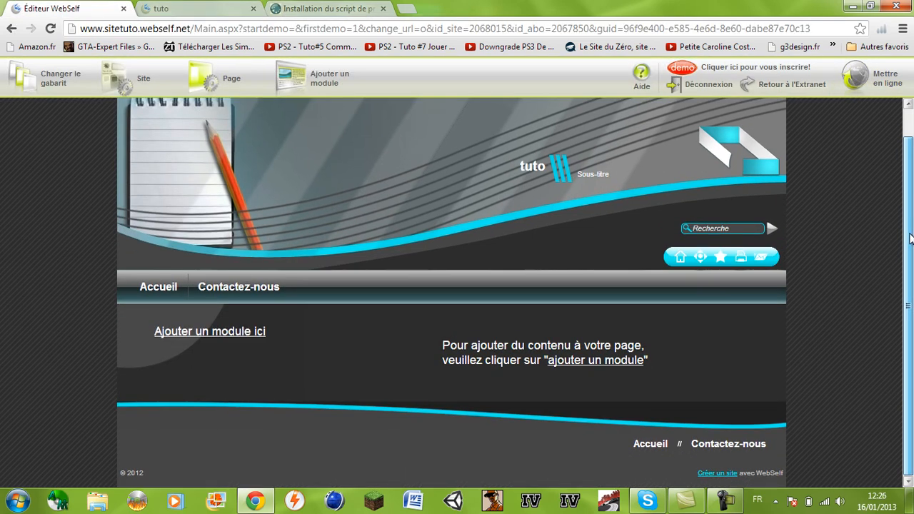
click(562, 363)
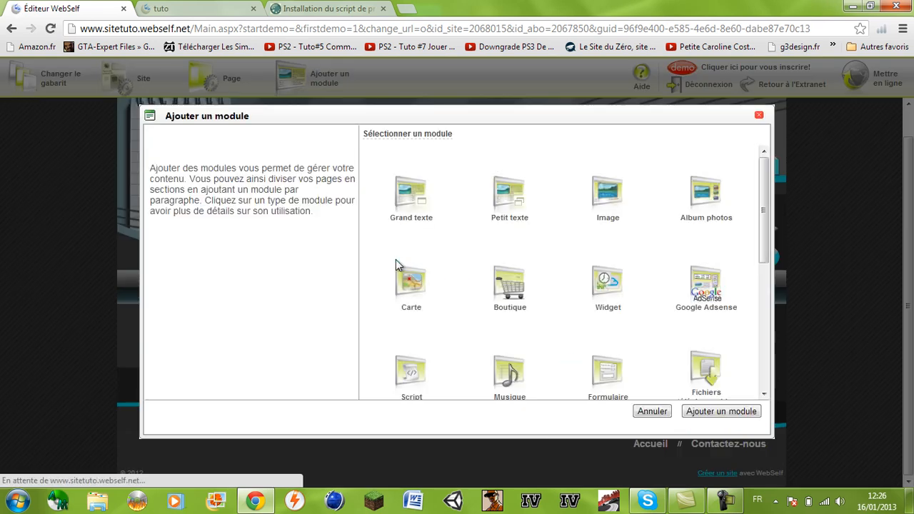
click(411, 392)
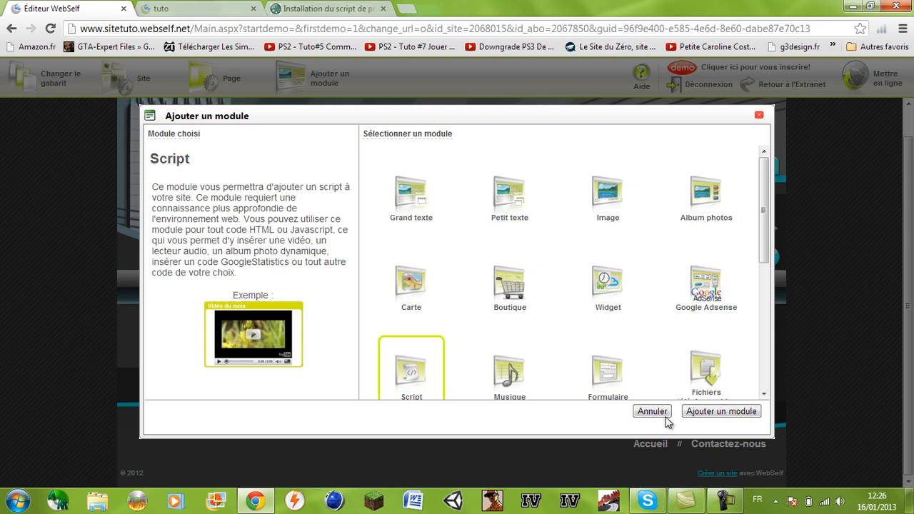
click(704, 412)
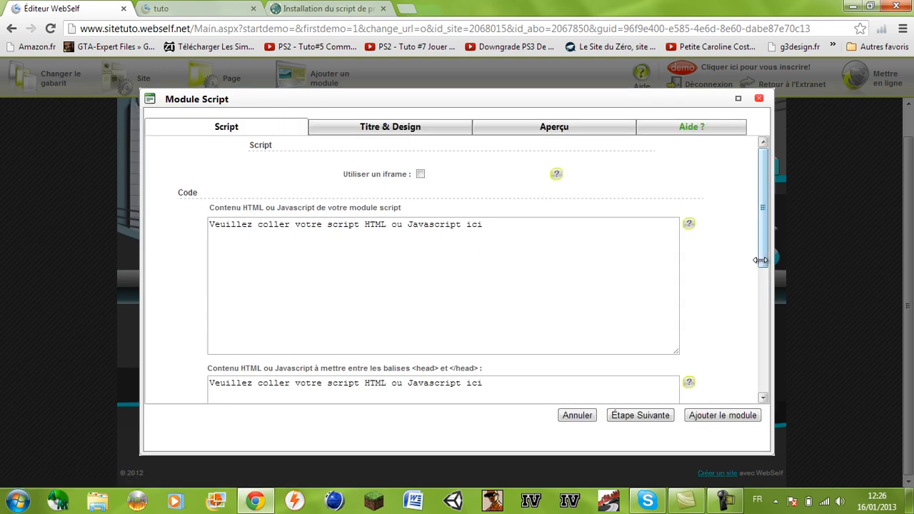
Paste the StarPass access script into the head field and add the Script module
drag(764, 229, 765, 275)
click(441, 390)
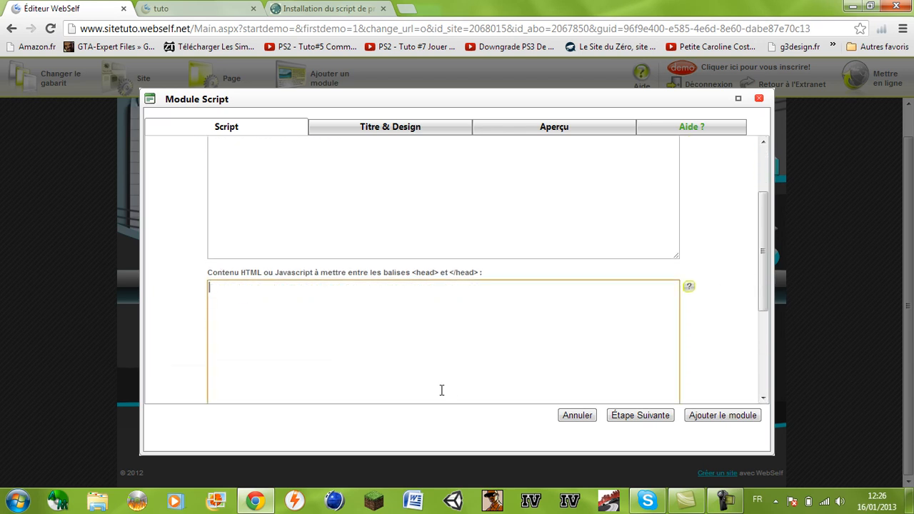
key(ctrl+v)
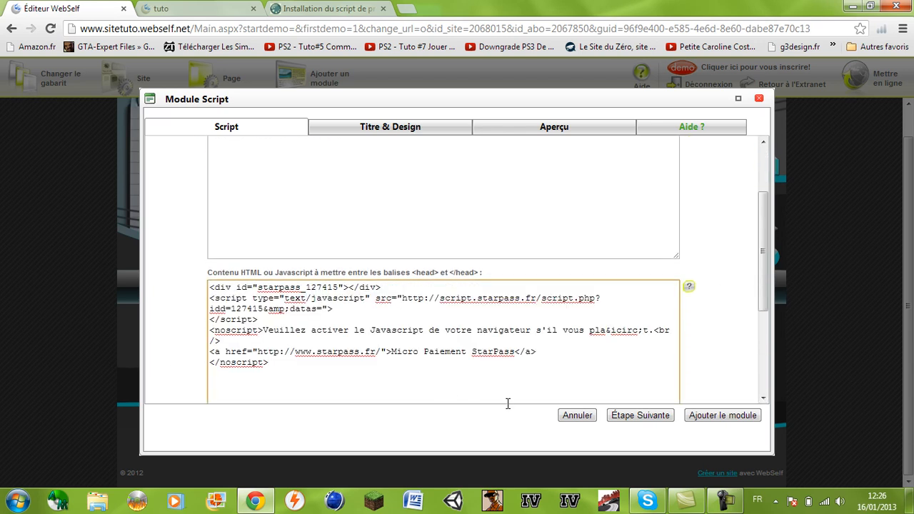
click(702, 414)
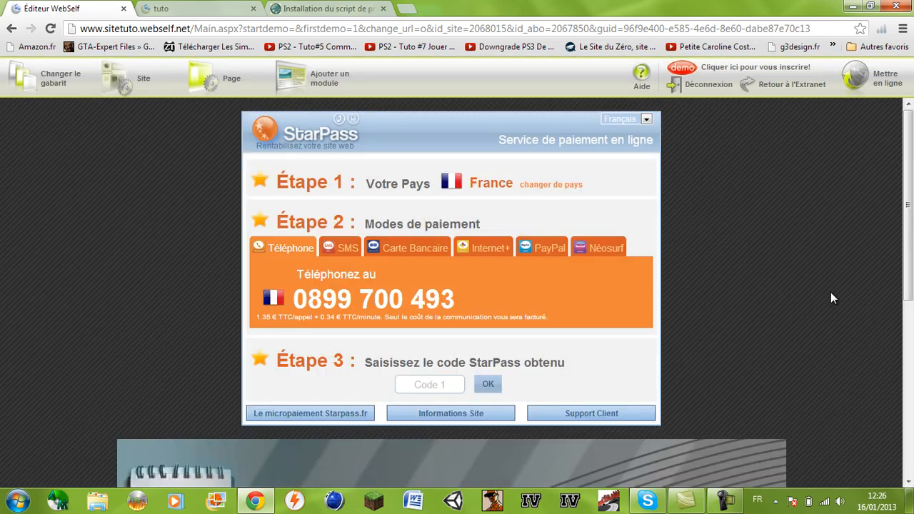
drag(911, 243, 904, 415)
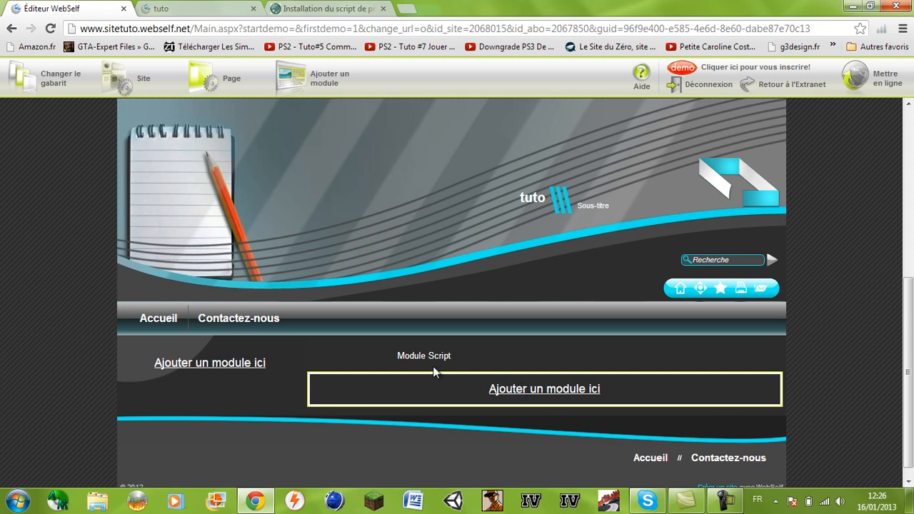
Delete that Script module and create a fresh Script module in its place
click(442, 301)
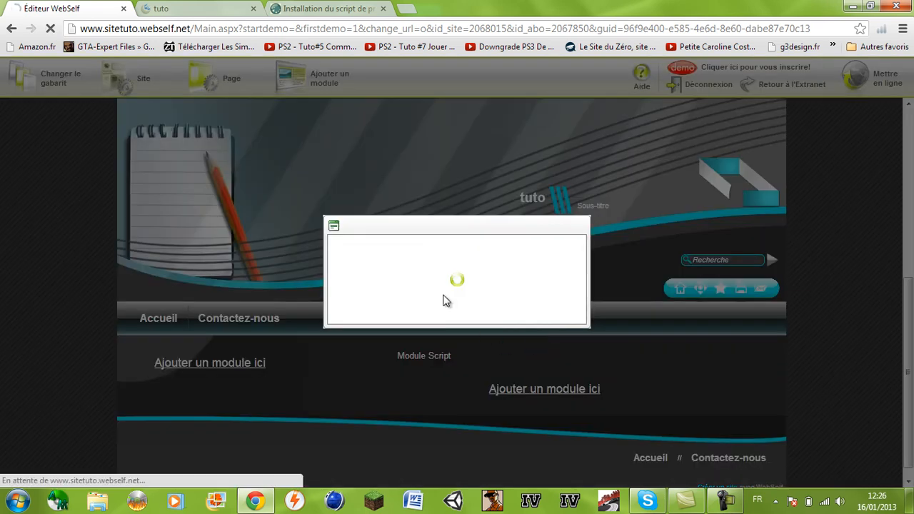
click(559, 311)
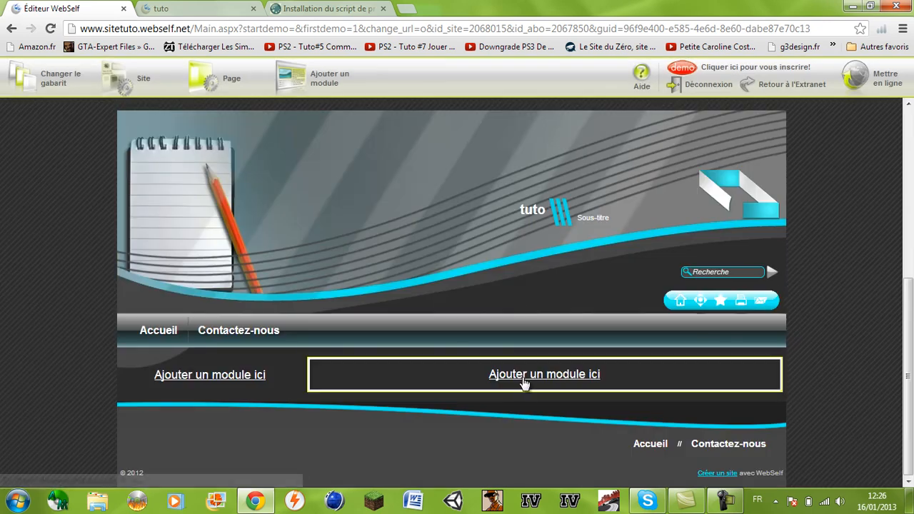
click(525, 378)
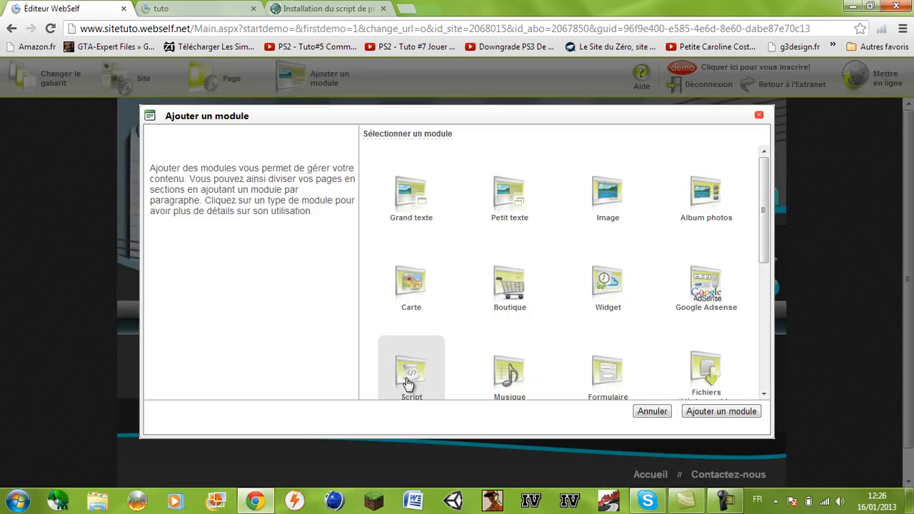
click(408, 380)
click(722, 414)
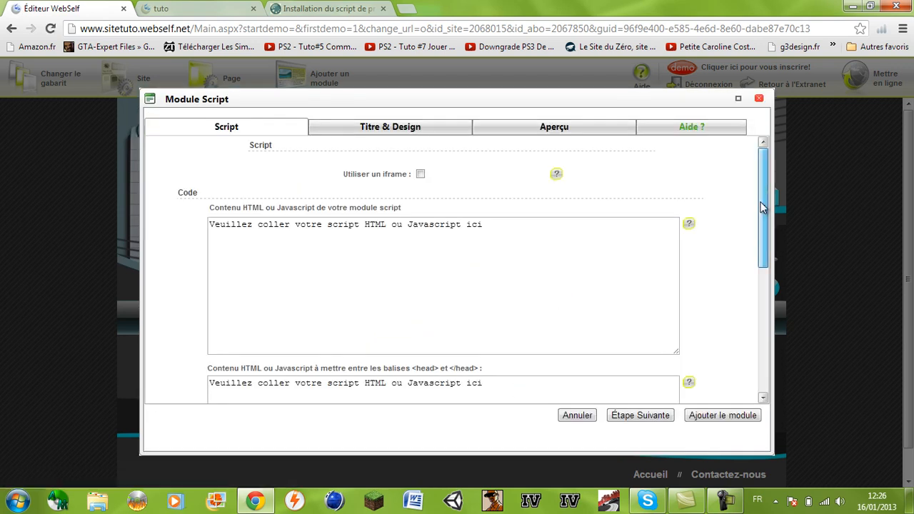
Paste the StarPass code into the body field, add the module, and check the widget below the footer
drag(763, 198, 757, 325)
click(486, 337)
text(<div id="starpass_127415"></div> <script type="text/javascript" src="http://script.starpass.fr/script.php?idd=127415&amp;datas="> </script> <noscript>Veuillez activer le Javascript de votre navigateur s'il vous pla&icirc;t.<br /> <a href="http://www.starpass.fr/">Micro Paiement StarPass</a> </noscript>)
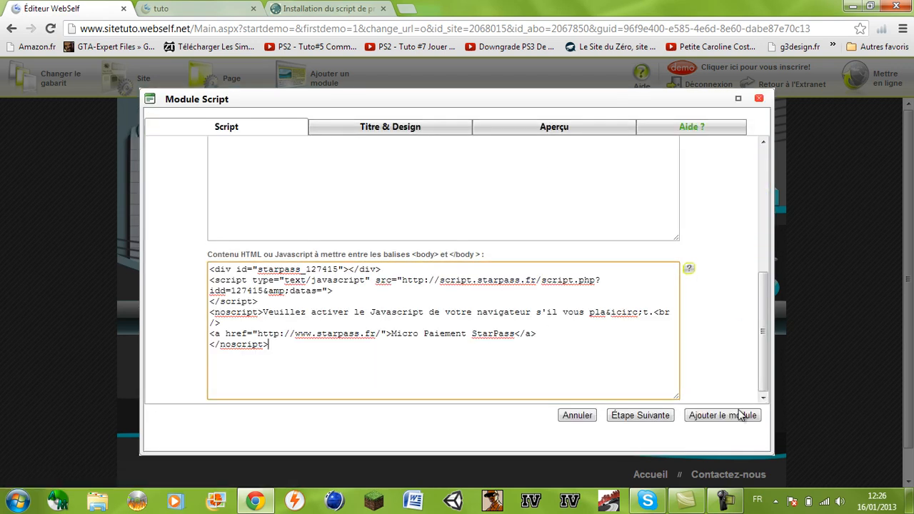
click(730, 412)
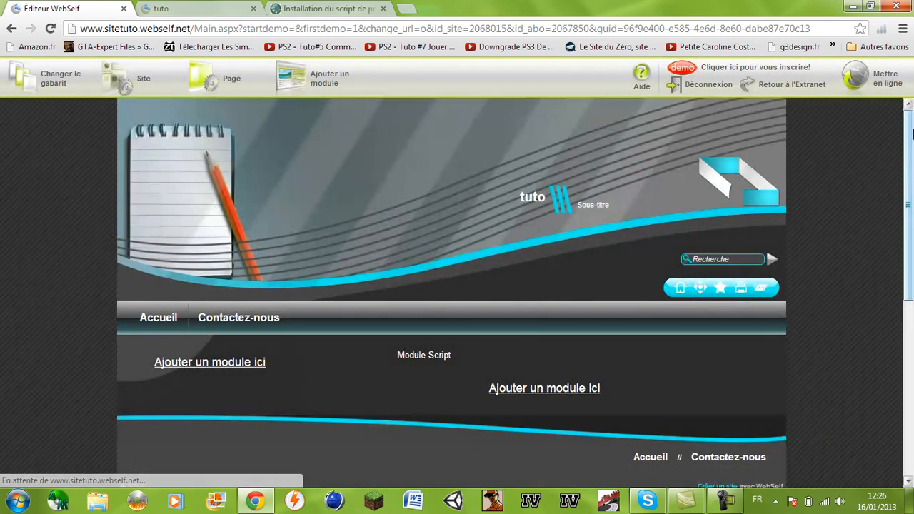
mouse_move(910, 134)
mouse_down()
mouse_move(913, 314)
mouse_move(913, 133)
mouse_up()
drag(910, 91, 909, 239)
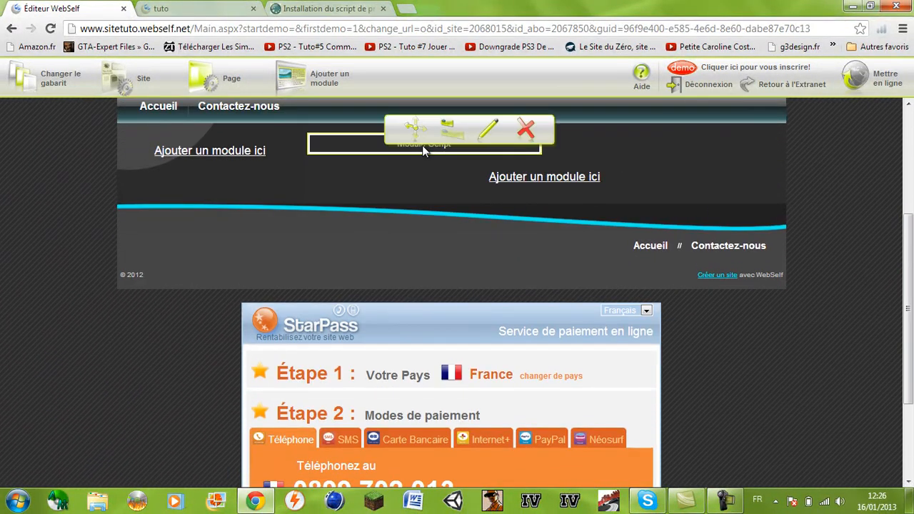
Add a Script module in the right column with the StarPass code in its main field
click(492, 177)
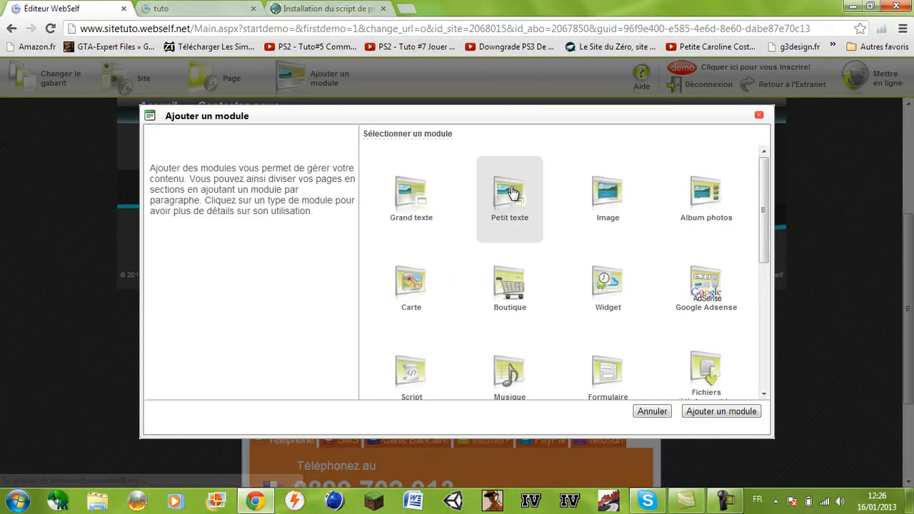
click(408, 377)
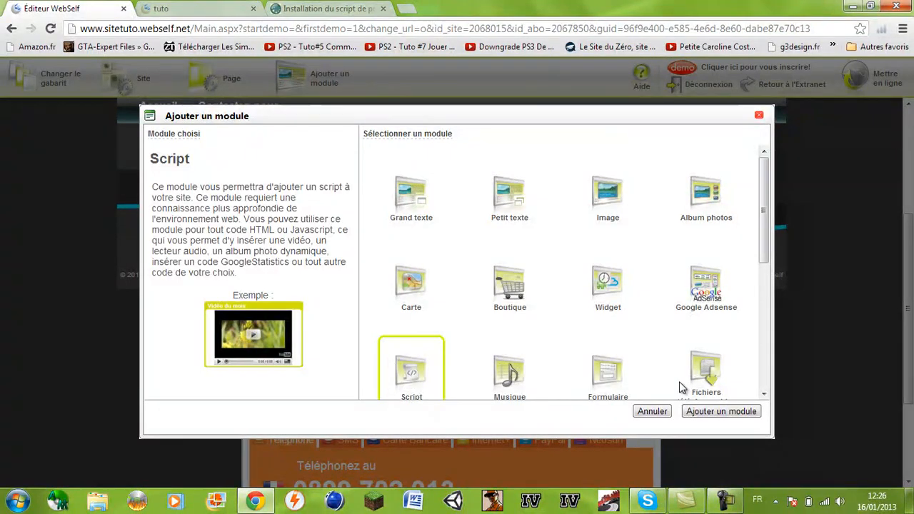
click(697, 413)
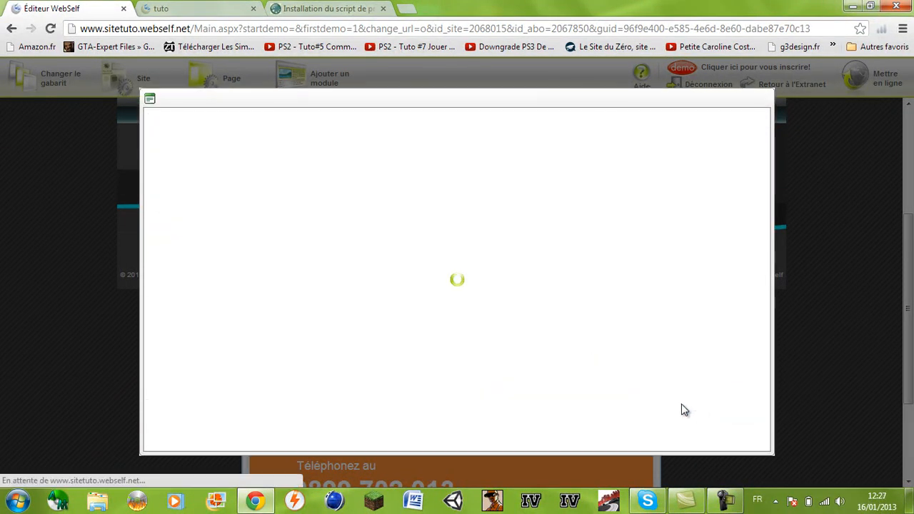
click(467, 278)
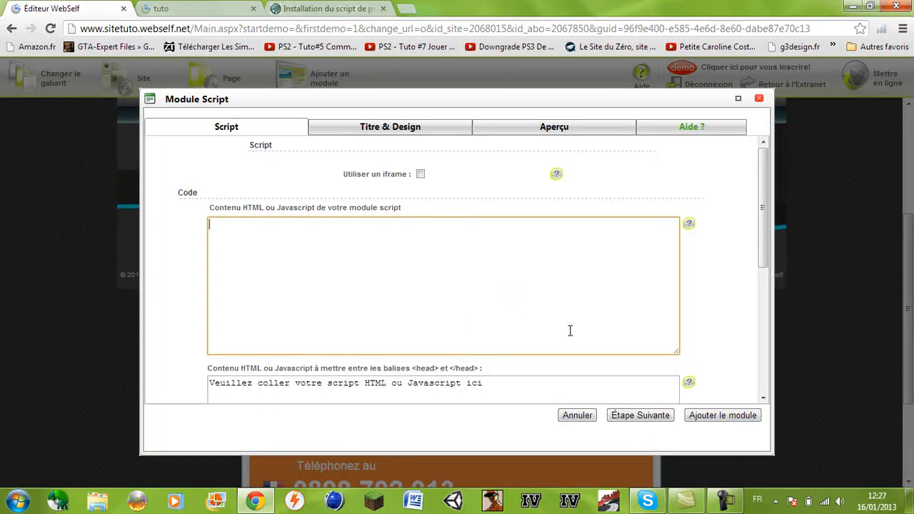
key(ctrl+v)
click(712, 418)
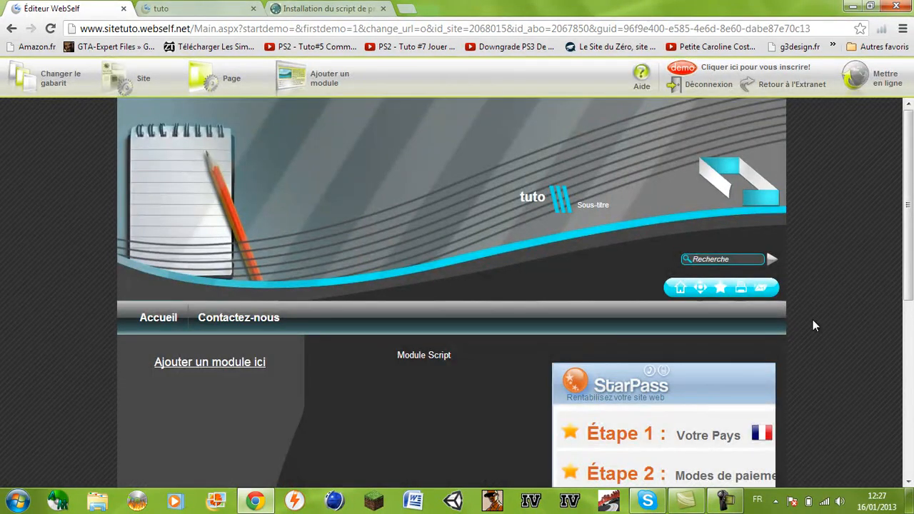
Try dragging the StarPass module onto the empty module and into the left column
drag(909, 201, 909, 295)
mouse_move(645, 234)
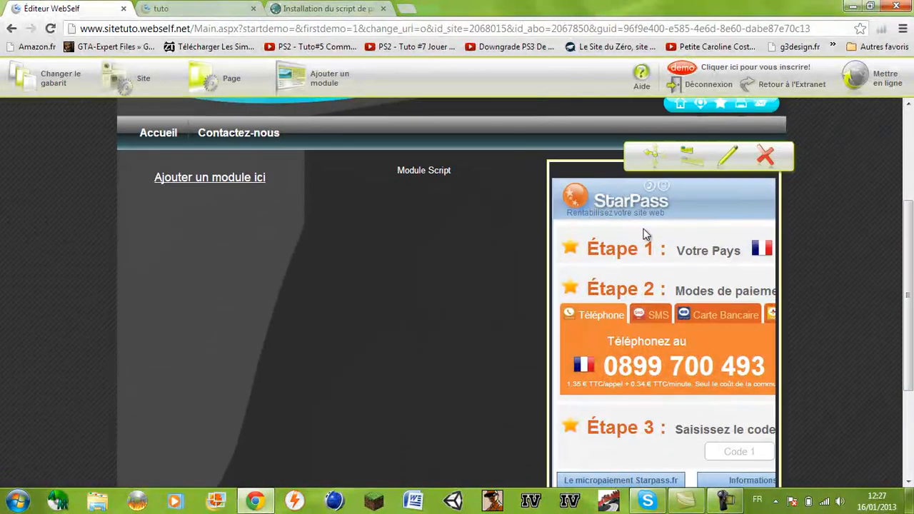
drag(649, 160, 437, 207)
drag(419, 157, 111, 168)
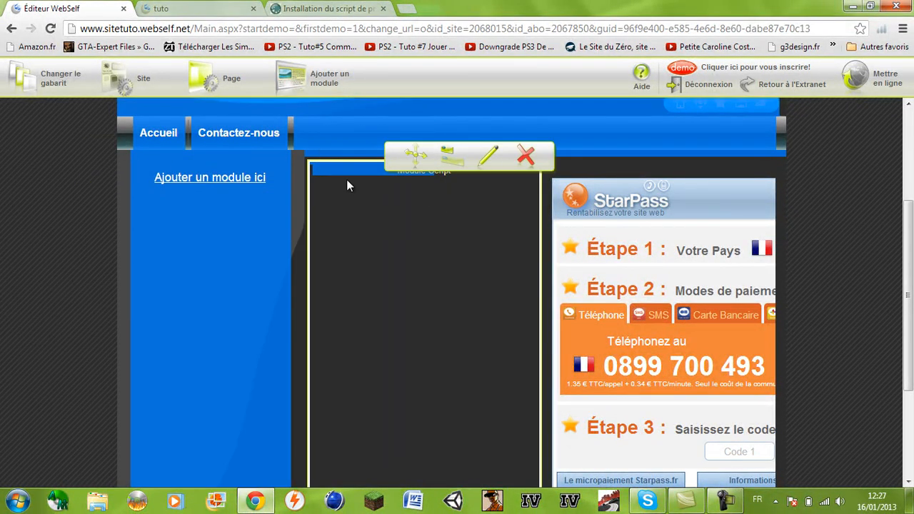
click(334, 202)
drag(410, 145, 264, 155)
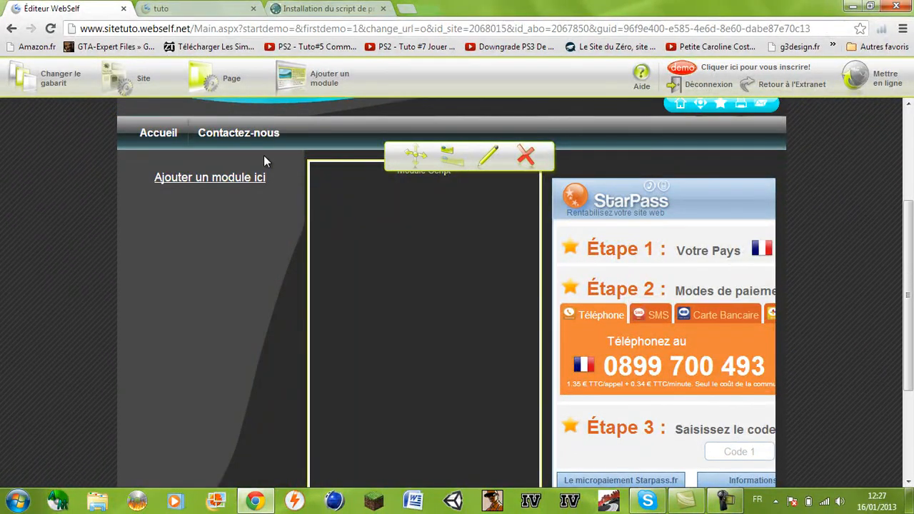
Paste the StarPass code into the empty module's main script field, clear its body field, and save
click(484, 159)
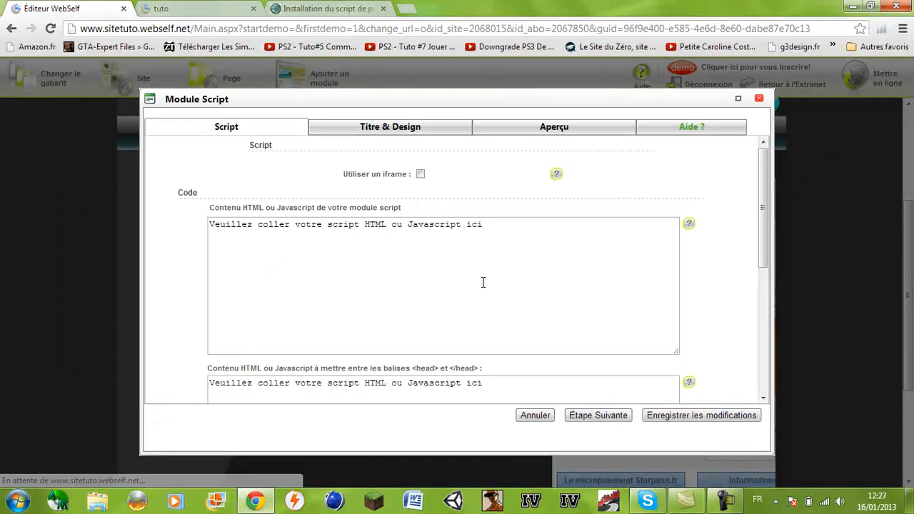
click(518, 307)
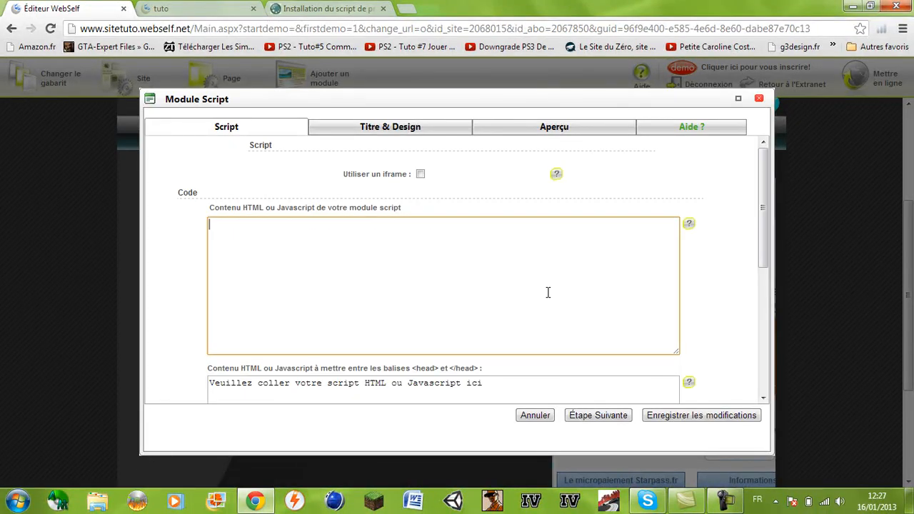
text(<div id="starpass_127415"></div> <script type="text/javascript" src="http://script.starpass.fr/script.php?idd=127415&amp;datas="> </script> <noscript>Veuillez activer le Javascript de votre navigateur s'il vous pla&icirc;t.<br /> <a href="http://www.starpass.fr/">Micro Paiement StarPass</a> </noscript>)
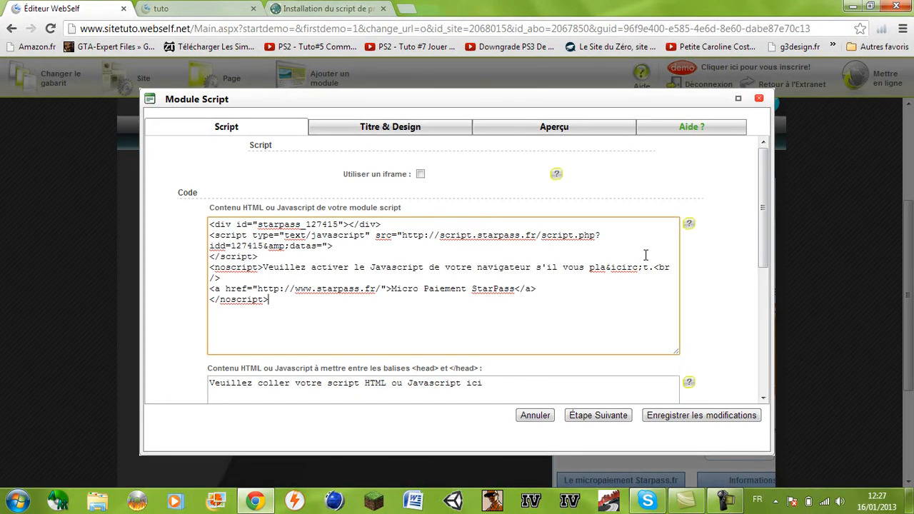
drag(764, 251, 760, 374)
key(ctrl+a)
key(BackSpace)
click(681, 418)
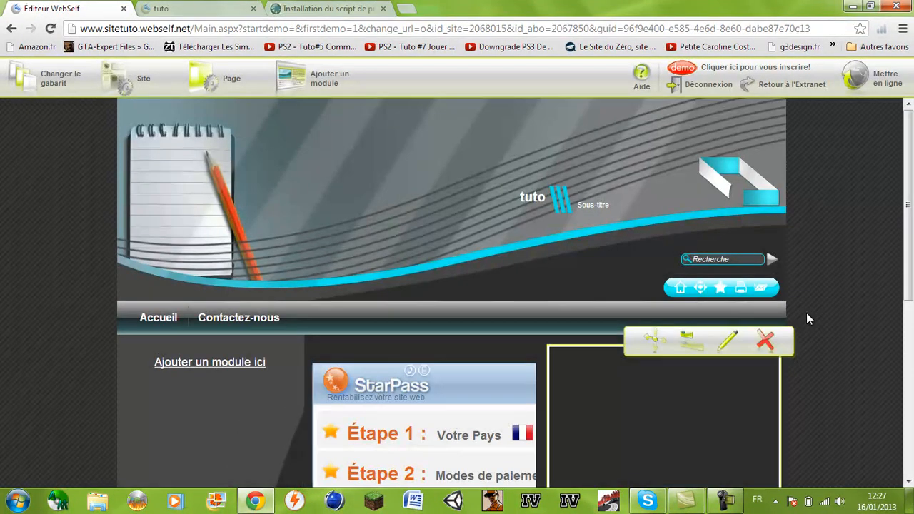
Delete the duplicate StarPass Script module and confirm with Ok
drag(907, 236, 908, 397)
drag(907, 350, 912, 305)
mouse_move(406, 463)
mouse_down()
mouse_move(426, 466)
mouse_move(398, 464)
mouse_up()
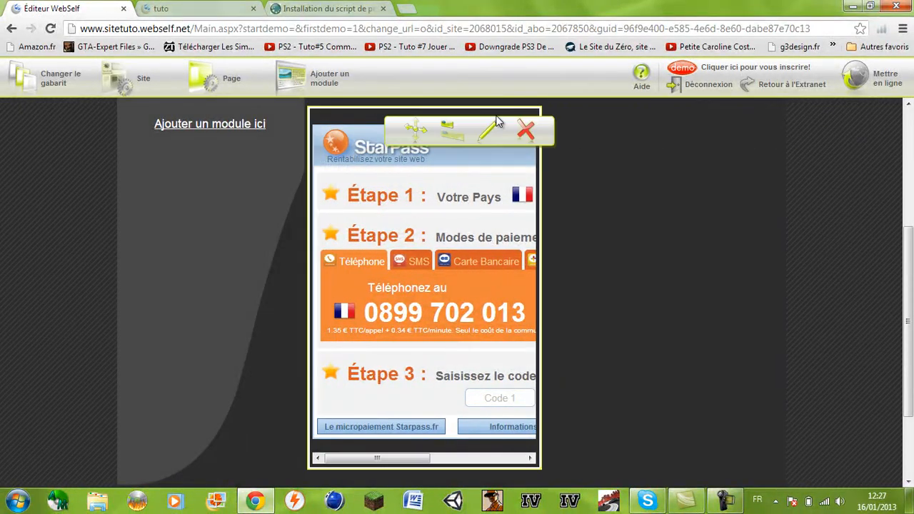
click(771, 133)
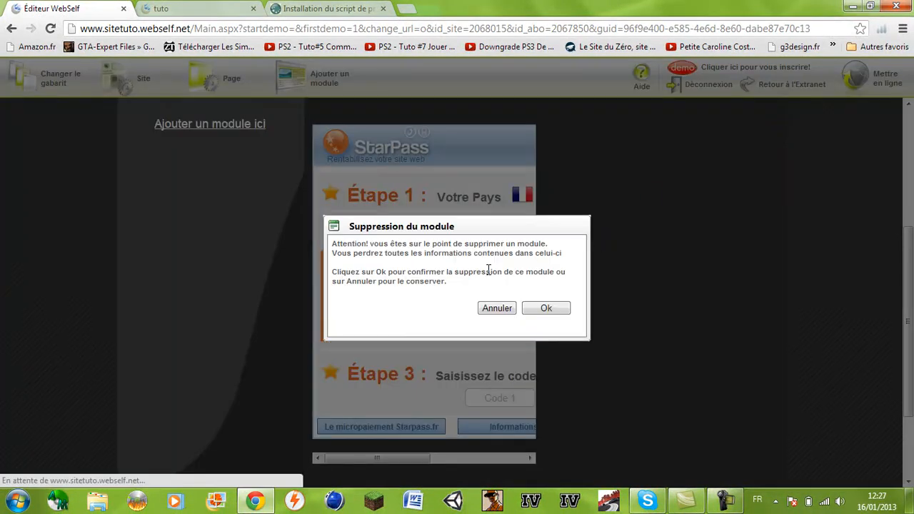
click(544, 308)
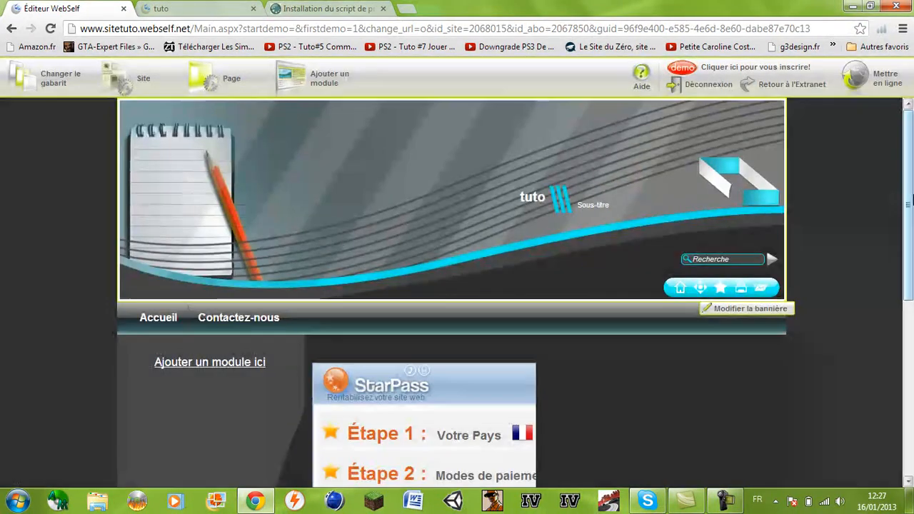
scroll(911, 274, down, 3)
Clear the StarPass code from the main script field, paste it into the body field, and save
mouse_move(528, 167)
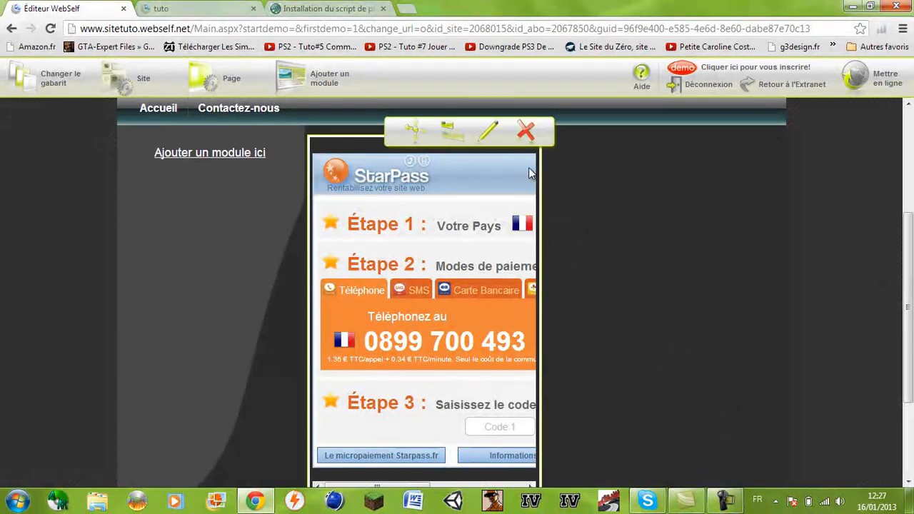
click(488, 131)
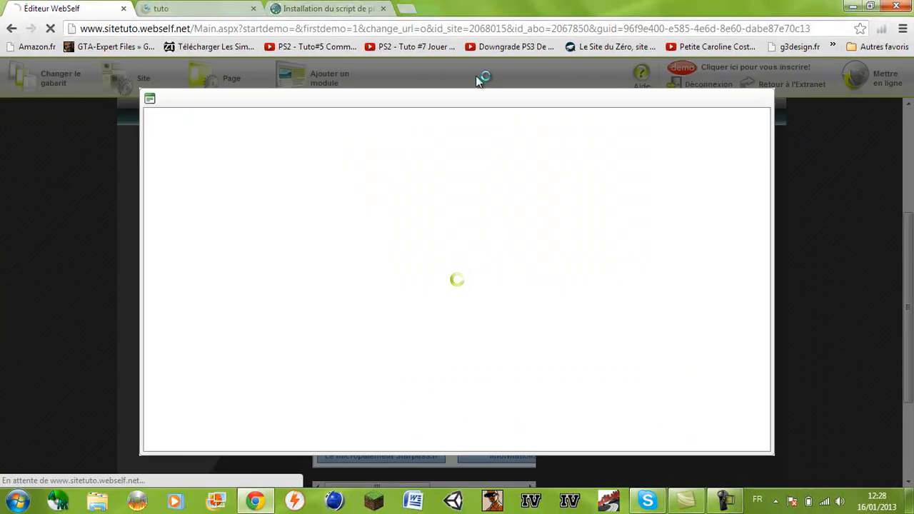
click(557, 328)
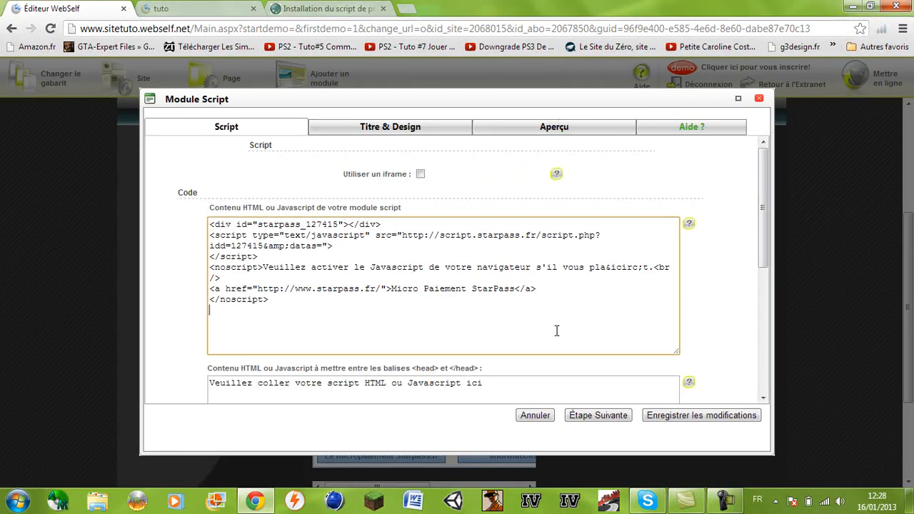
key(ctrl+a)
key(ctrl+c)
key(BackSpace)
drag(759, 214, 736, 383)
click(540, 296)
key(ctrl+v)
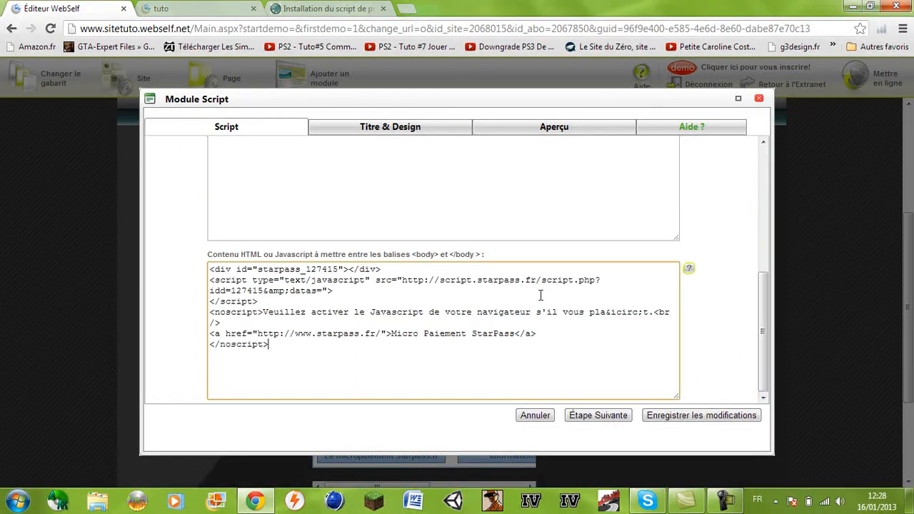
click(702, 413)
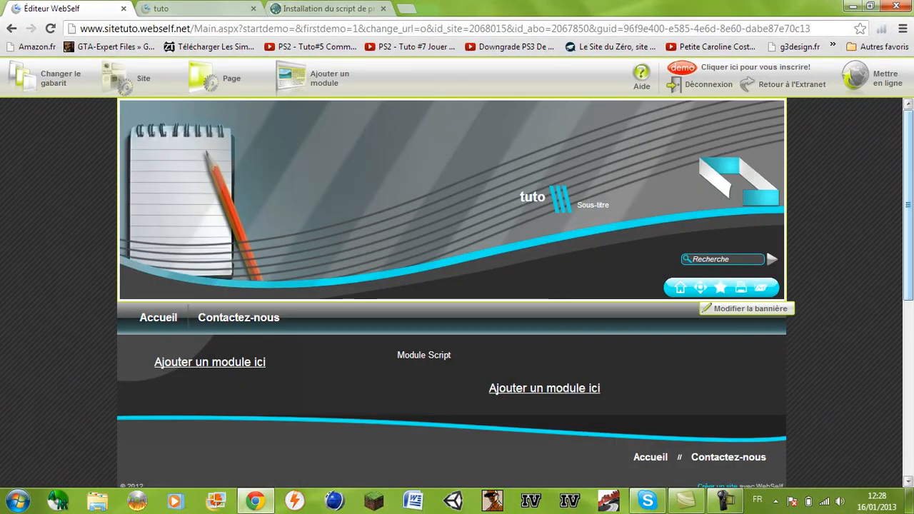
drag(908, 205, 904, 421)
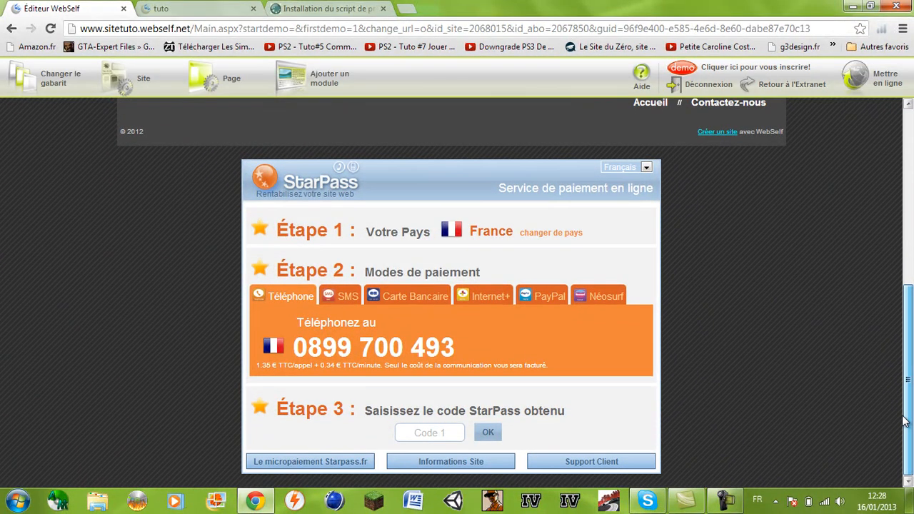
drag(898, 250, 907, 270)
click(792, 294)
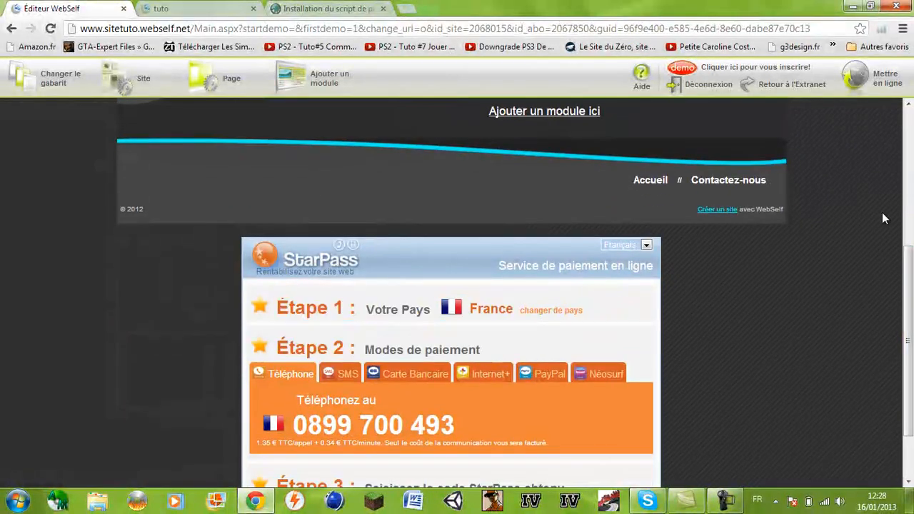
drag(910, 320, 904, 385)
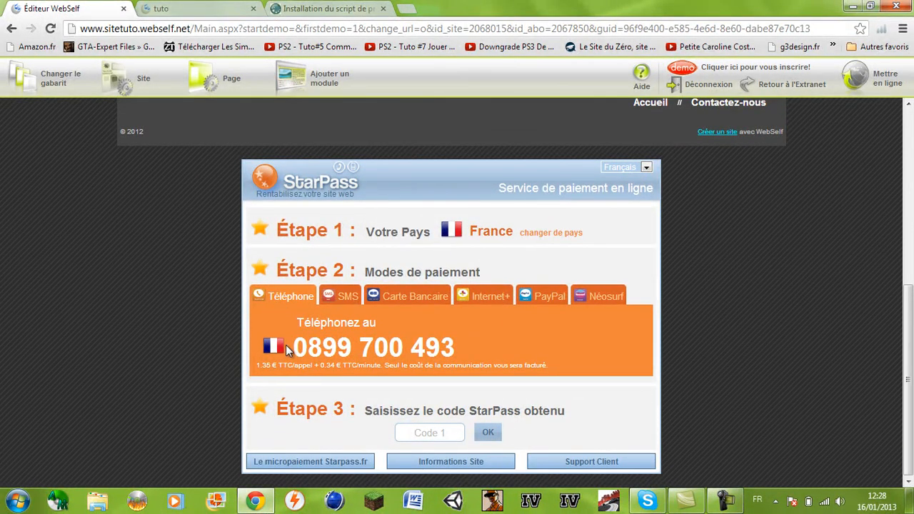
Keep France and try SMS operators Orange, Bouygues Telecom, Free Mobile, then Bouygues Telecom again
click(460, 234)
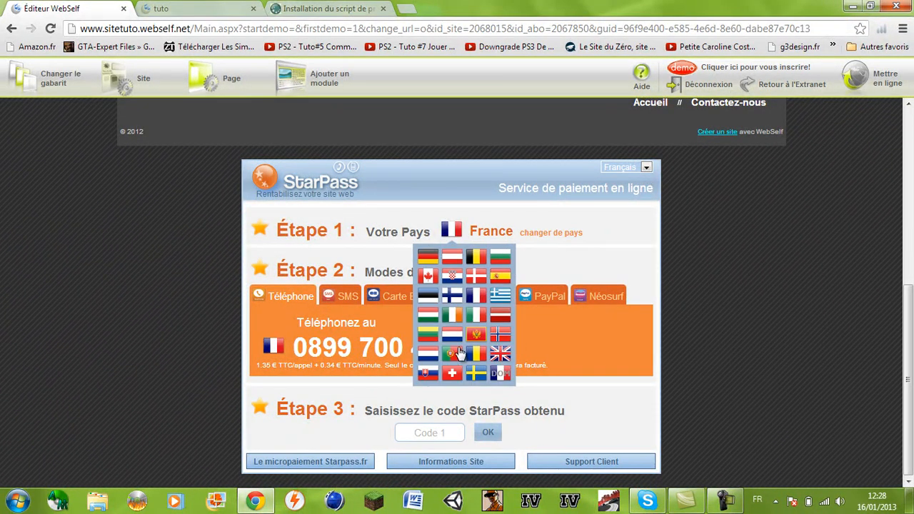
click(447, 235)
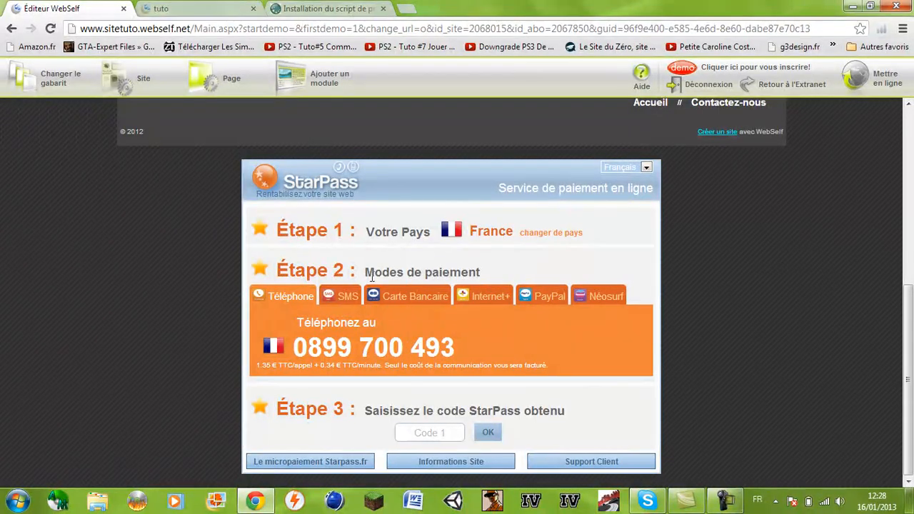
click(349, 296)
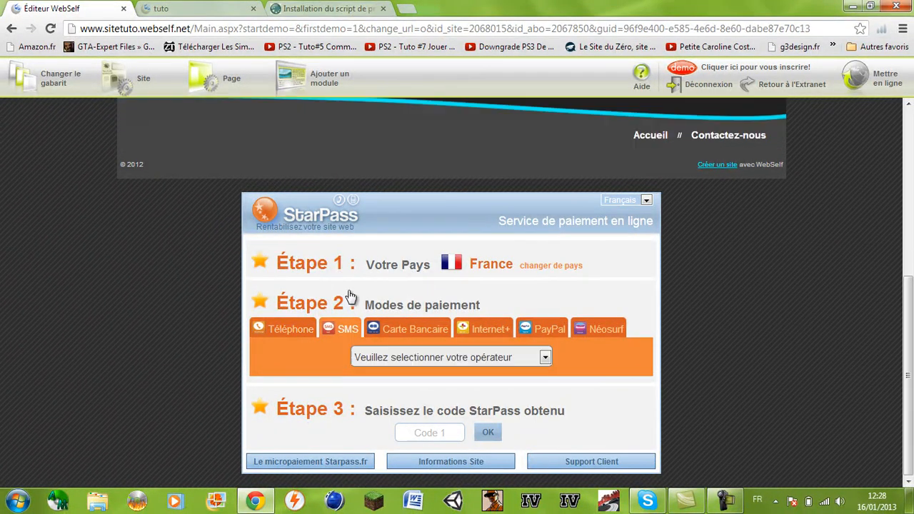
click(432, 358)
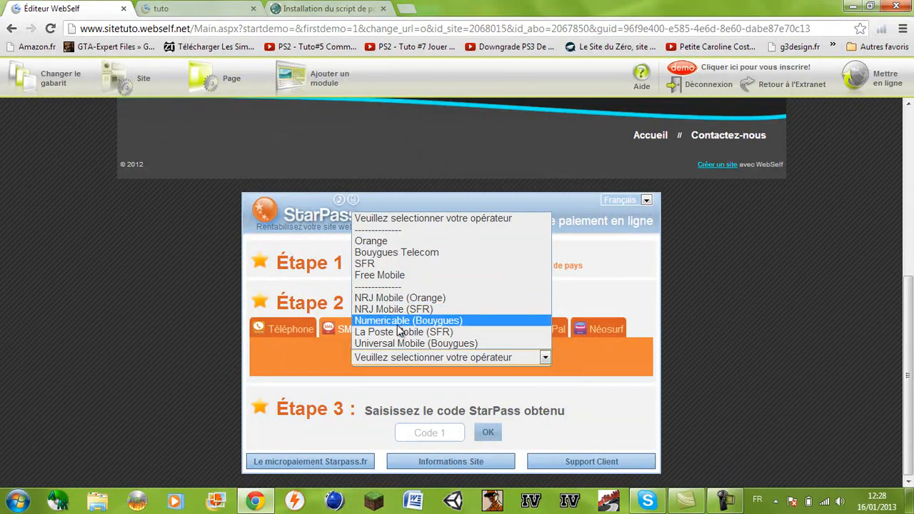
click(393, 240)
click(430, 358)
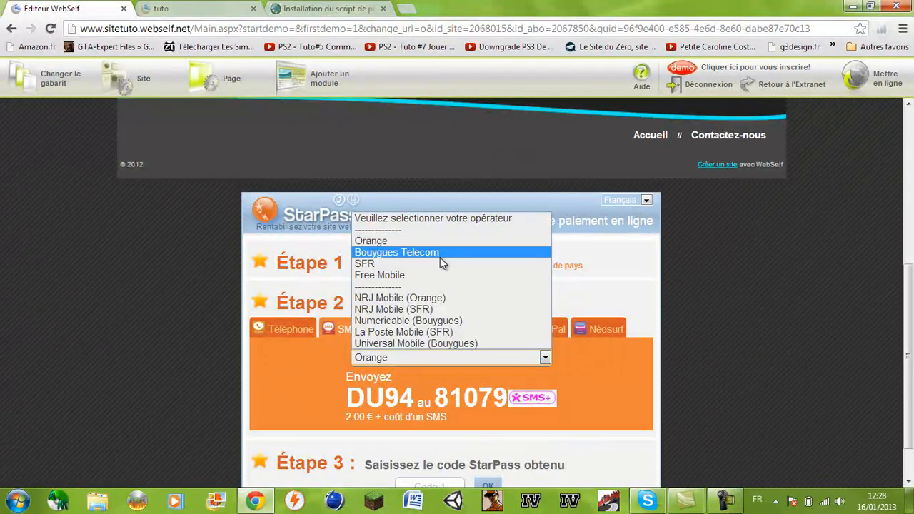
click(440, 255)
click(401, 359)
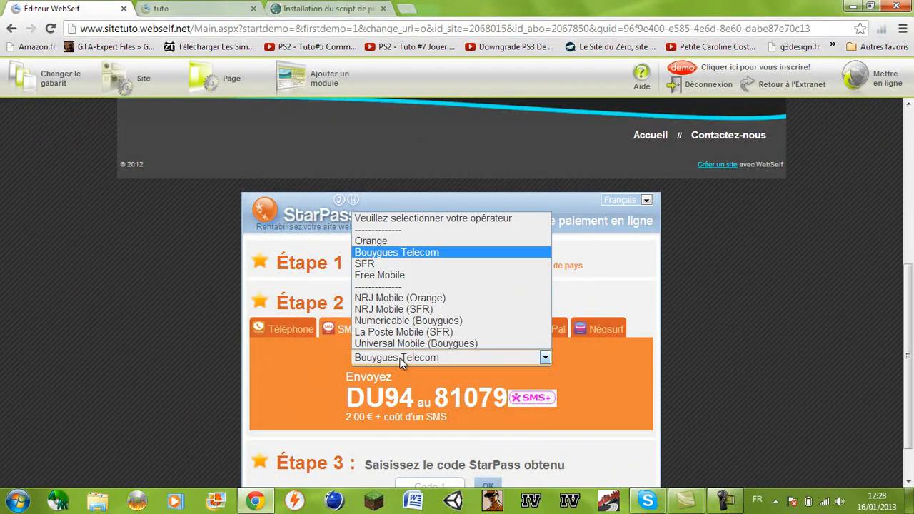
click(405, 271)
click(407, 359)
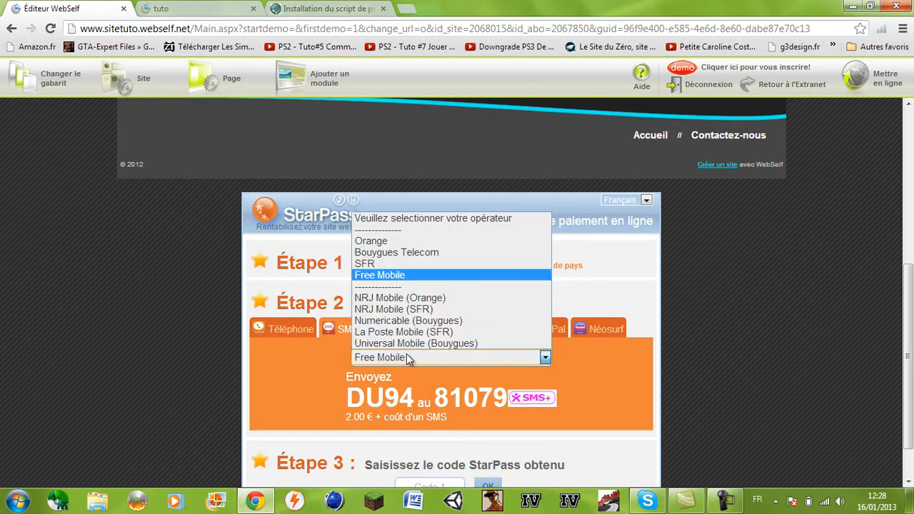
click(428, 249)
click(301, 336)
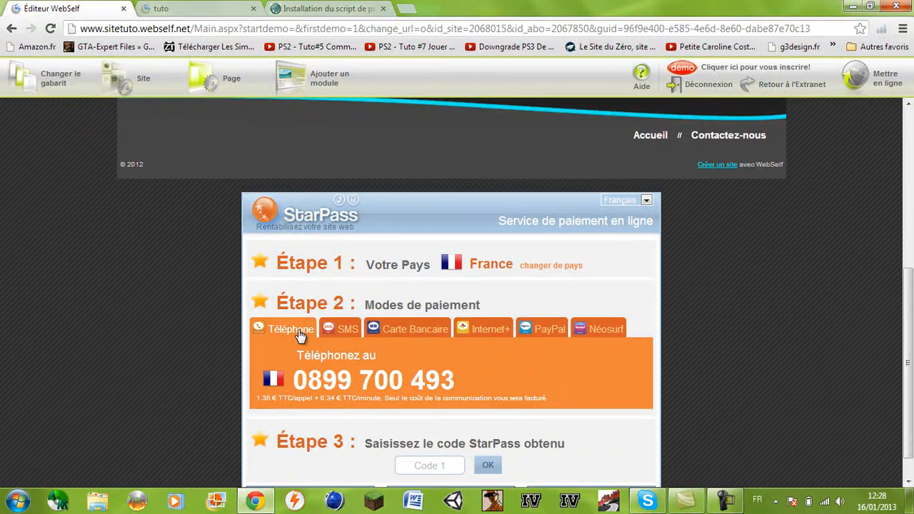
click(347, 333)
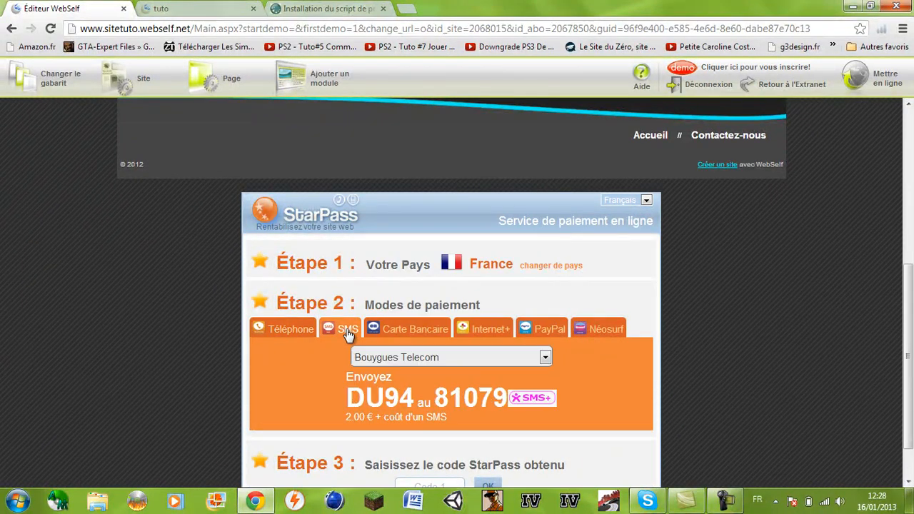
click(303, 336)
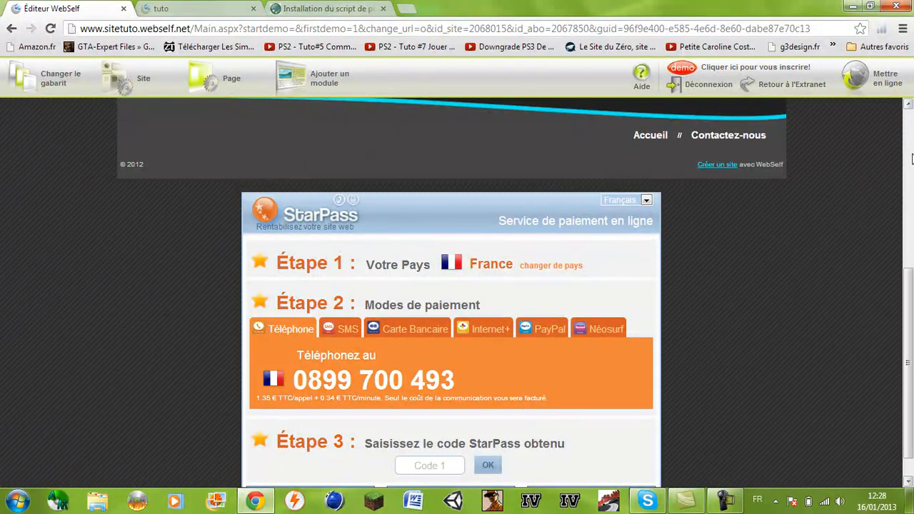
drag(911, 289, 911, 318)
click(447, 432)
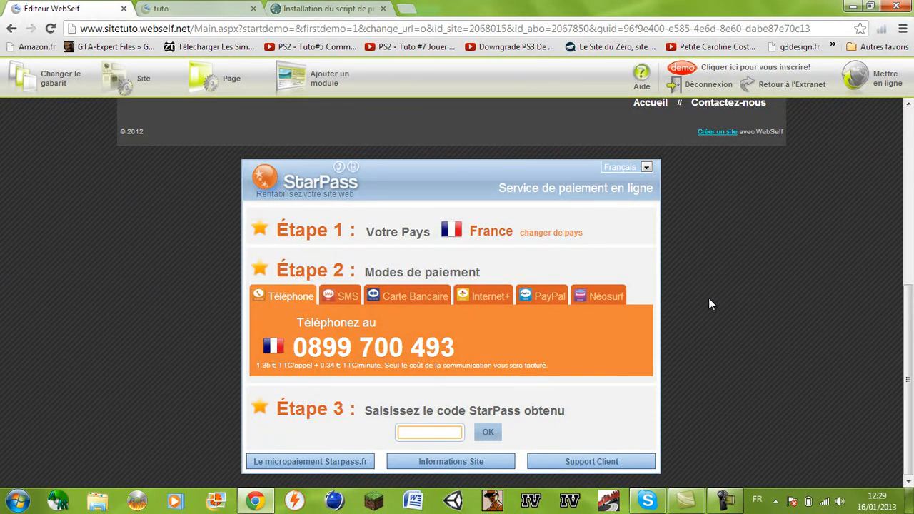
mouse_move(912, 352)
mouse_down()
mouse_move(912, 231)
mouse_move(907, 372)
mouse_move(911, 345)
mouse_up()
click(909, 373)
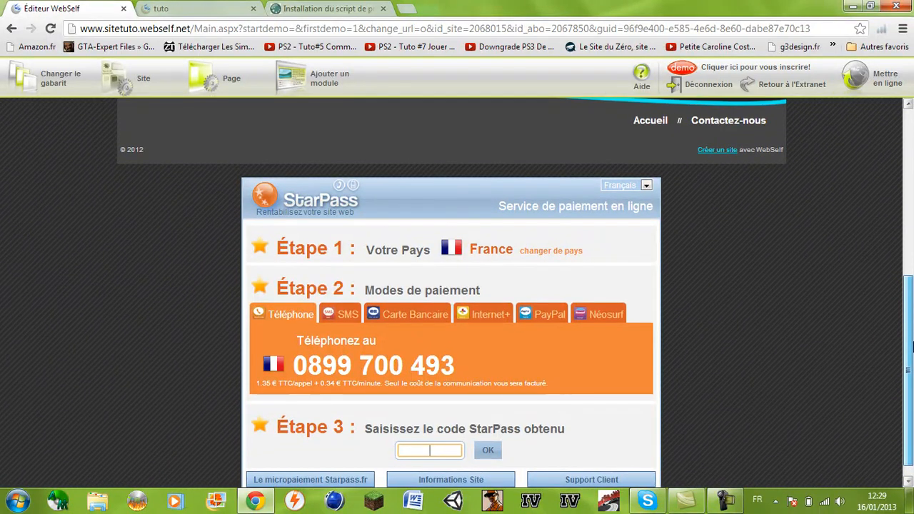
drag(911, 345, 910, 359)
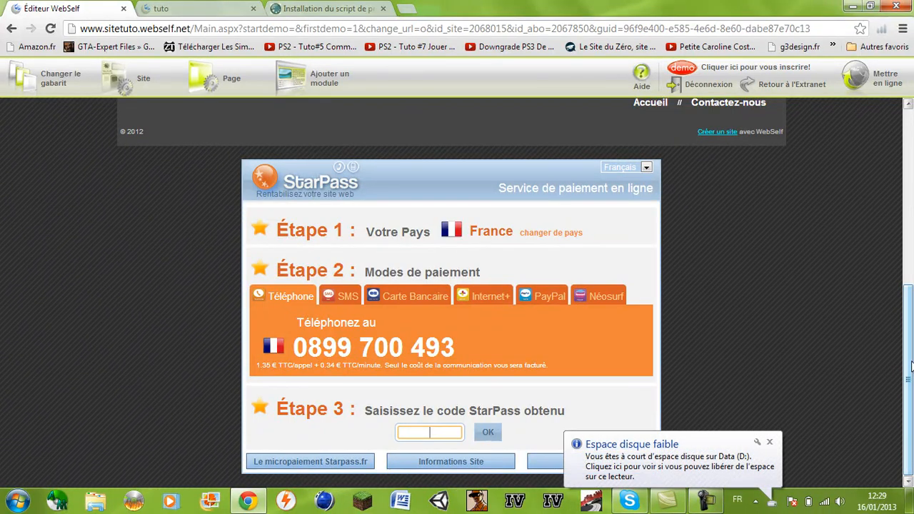
drag(907, 372, 910, 350)
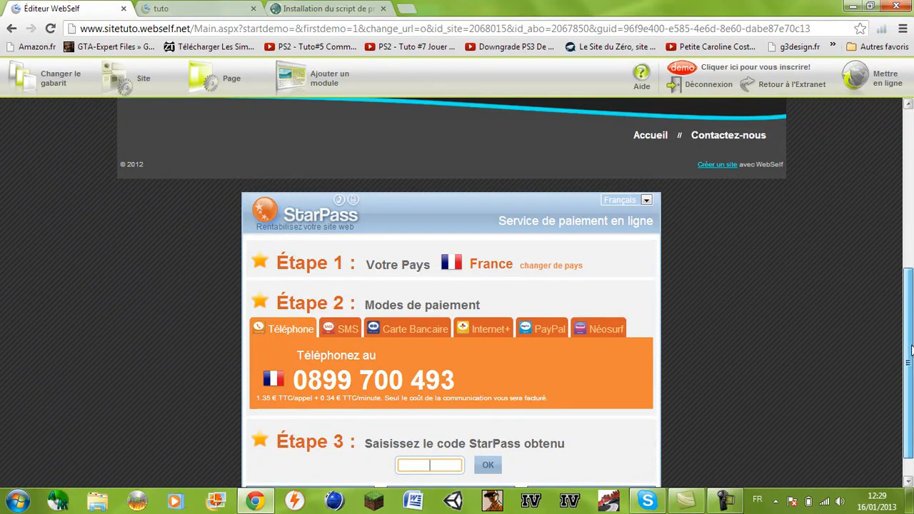
drag(911, 350, 911, 351)
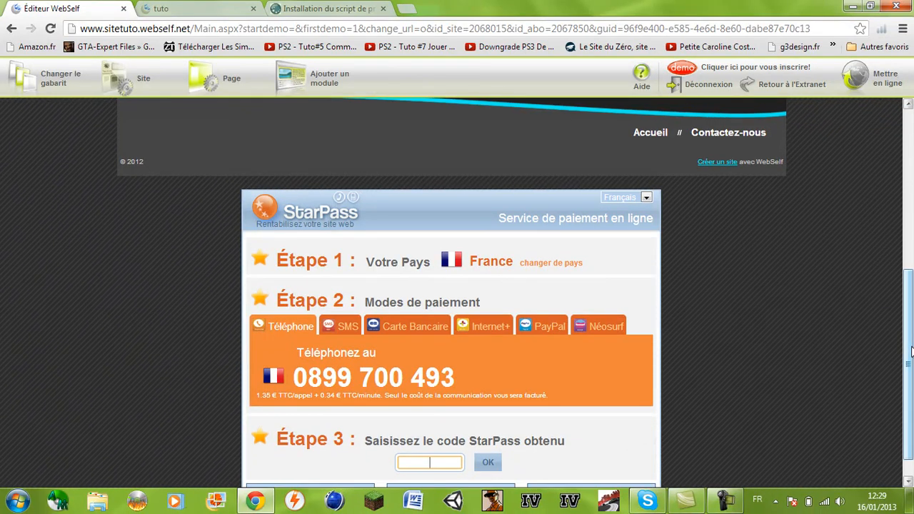
click(859, 82)
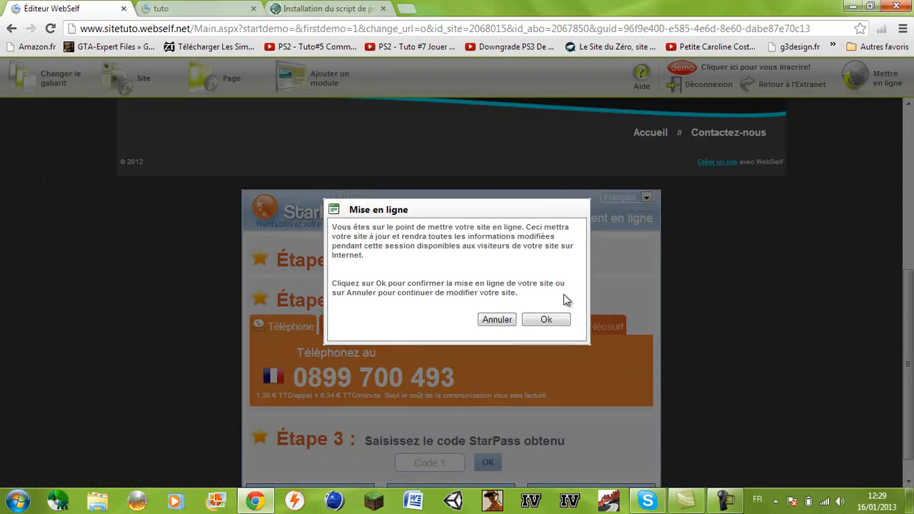
click(549, 321)
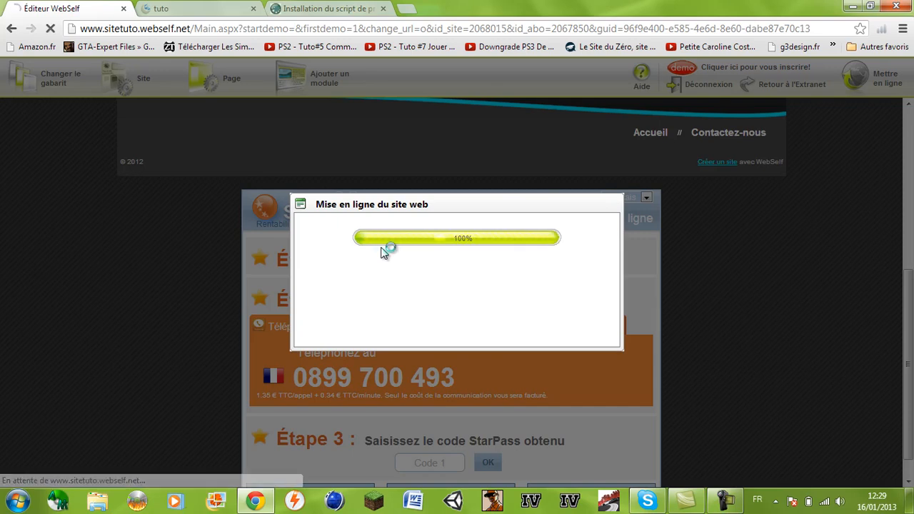
click(464, 260)
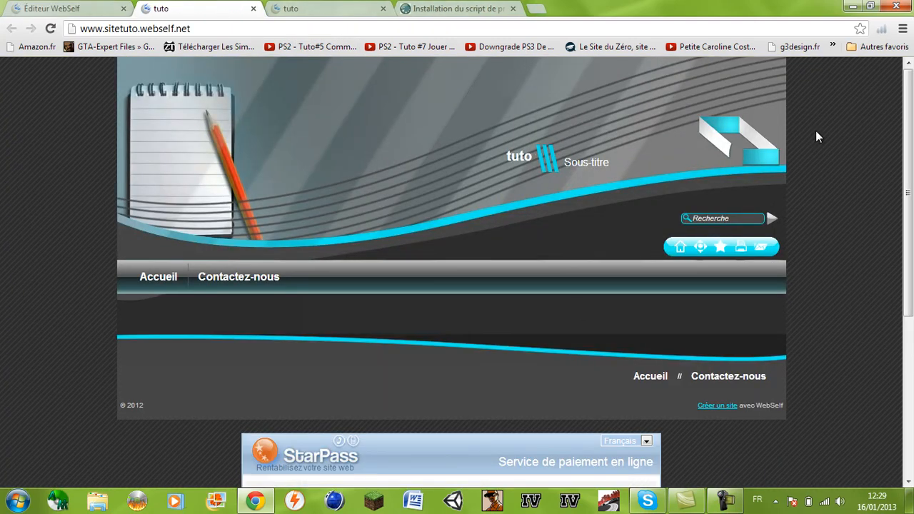
Submit the invalid test code 1234 in the live payment widget
drag(907, 123, 894, 325)
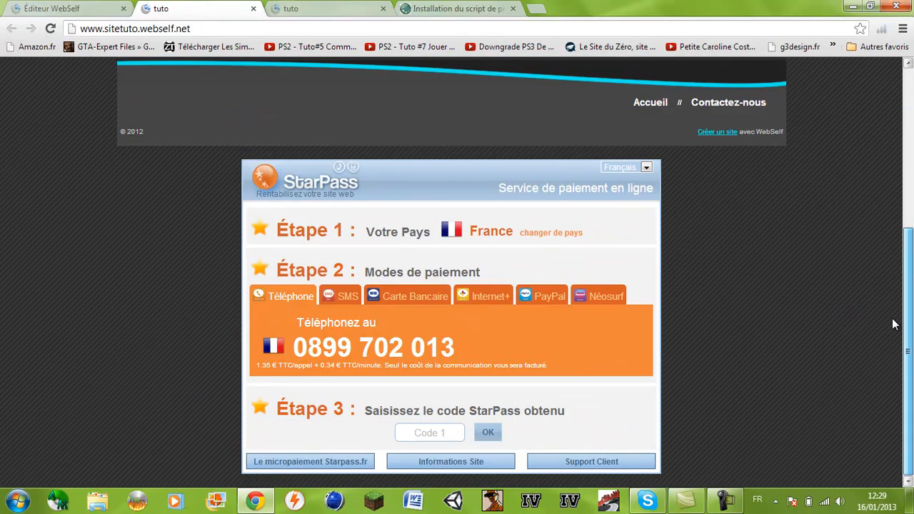
click(436, 432)
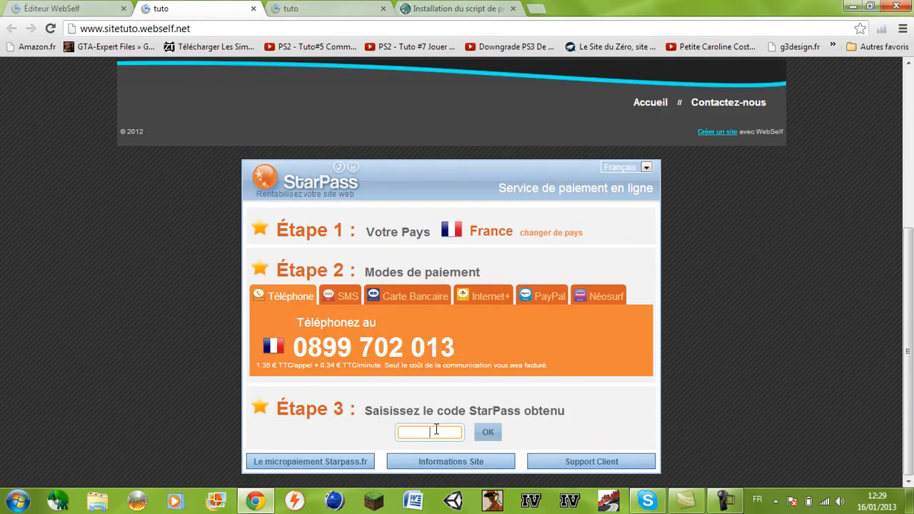
text(1234)
key(Return)
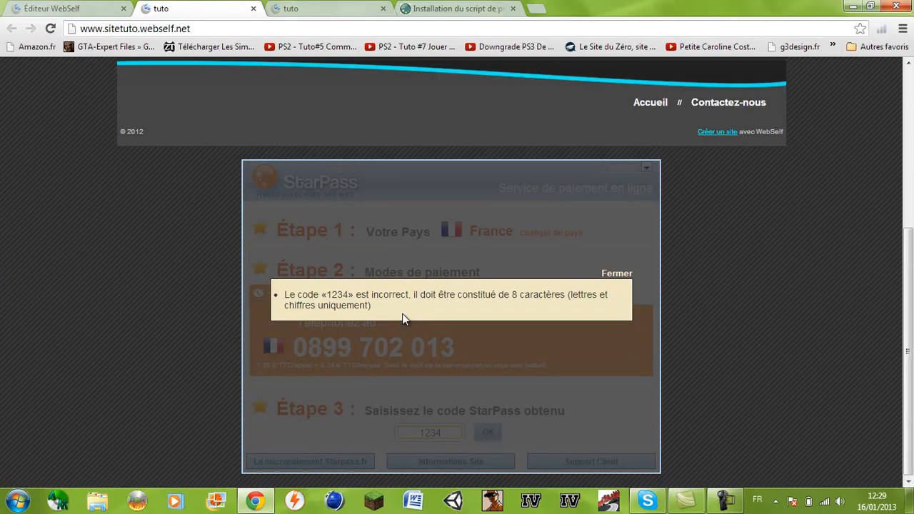
Reload the live site and submit the test code 12345678
click(198, 27)
key(Return)
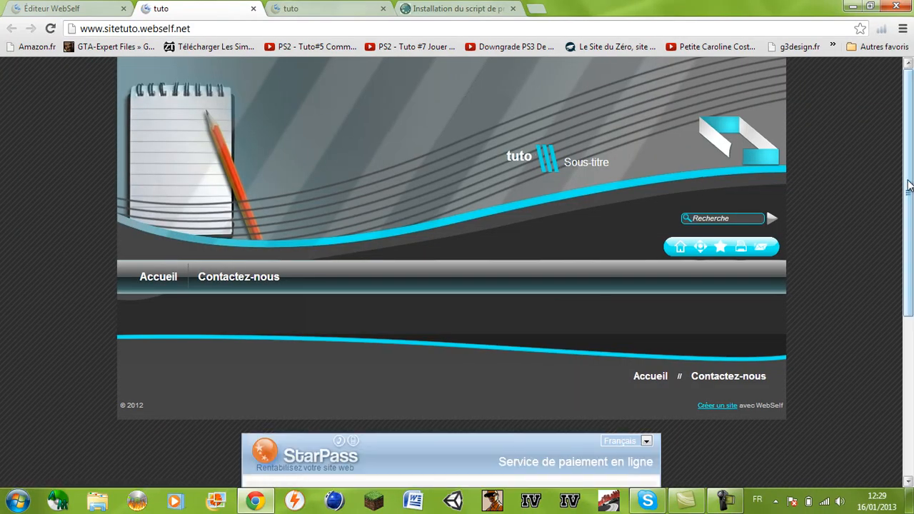
drag(908, 185, 907, 352)
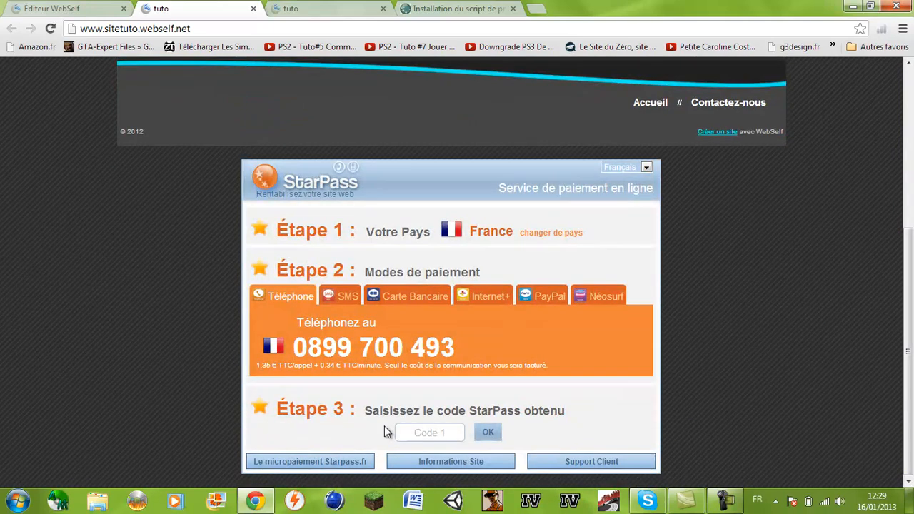
click(420, 433)
text(12345678)
key(Return)
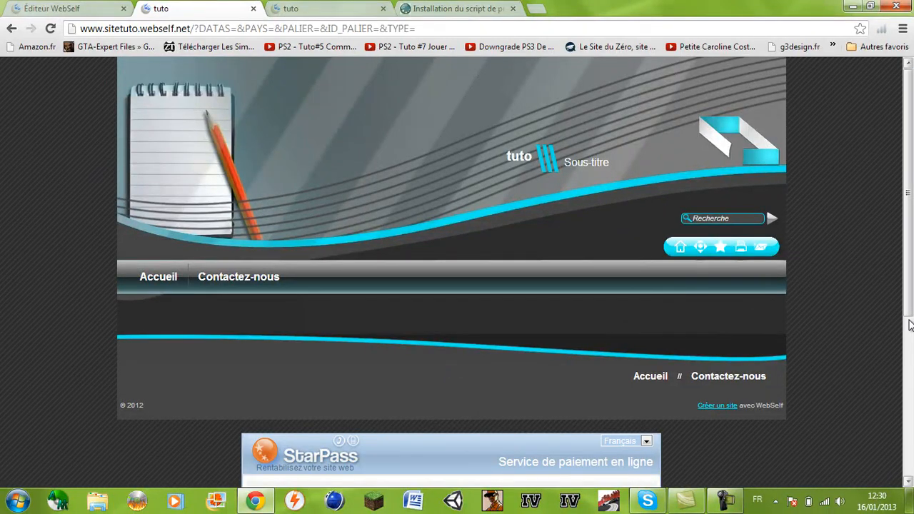
Return to the StarPass script installation page
scroll(911, 329, down, 3)
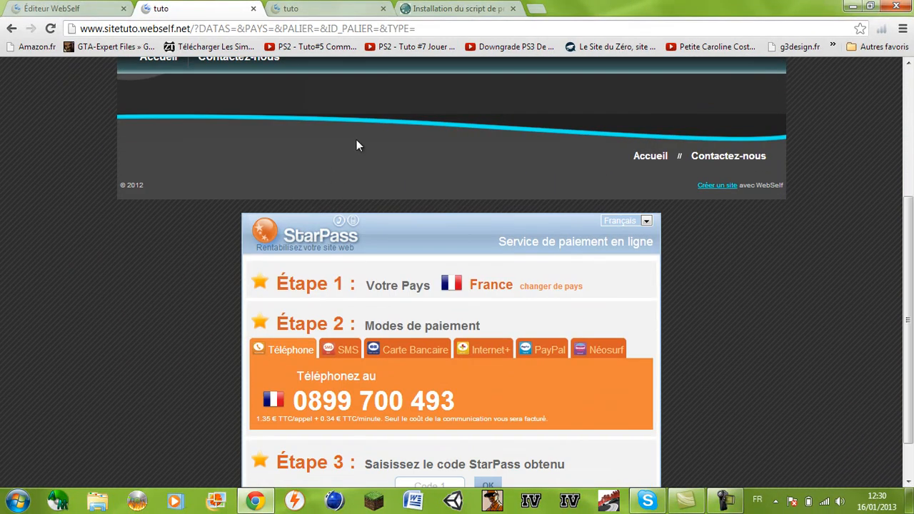
scroll(364, 108, up, 3)
click(386, 8)
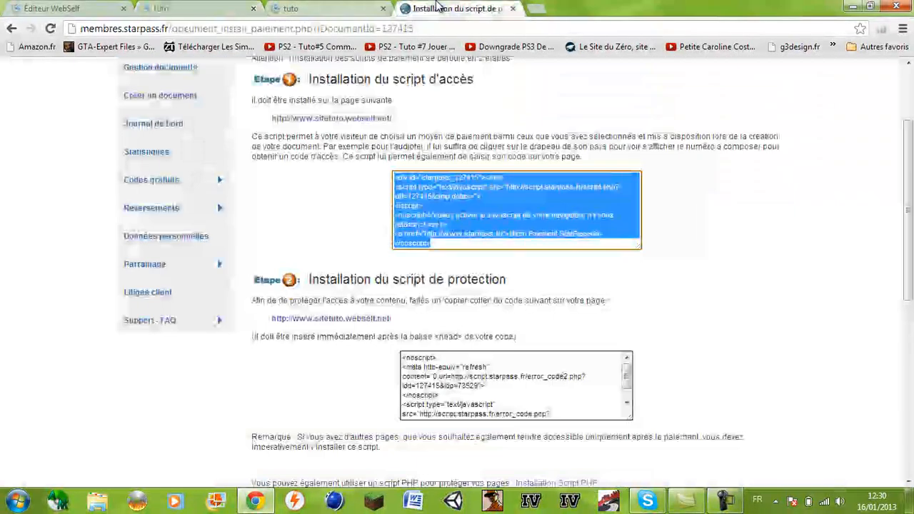
Reload the StarPass script installation page
click(416, 28)
key(Return)
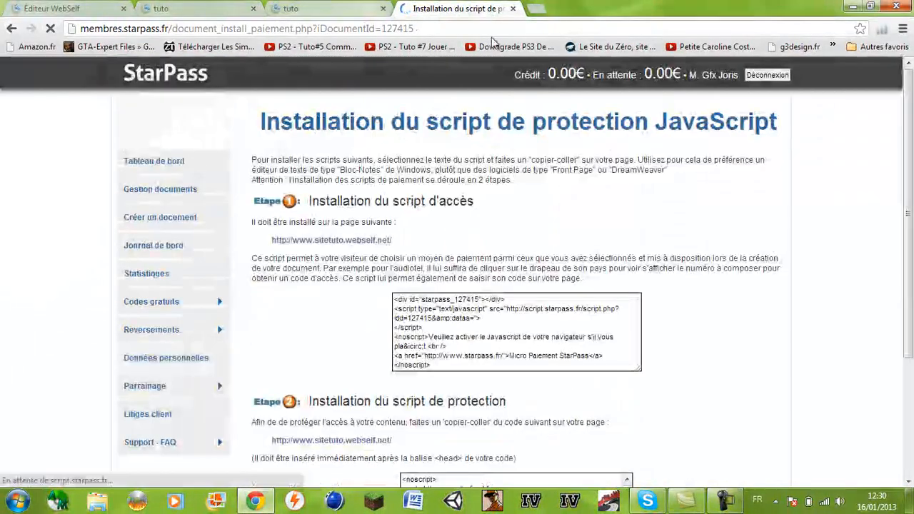
drag(560, 74, 578, 74)
click(564, 78)
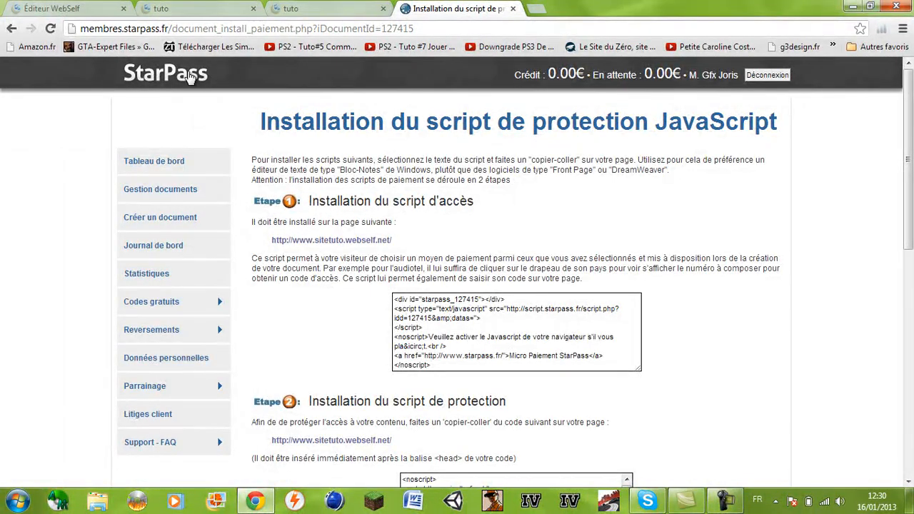
Go to the StarPass dashboard, toggle the Reversements panel, and expand Reversements in the menu
click(187, 74)
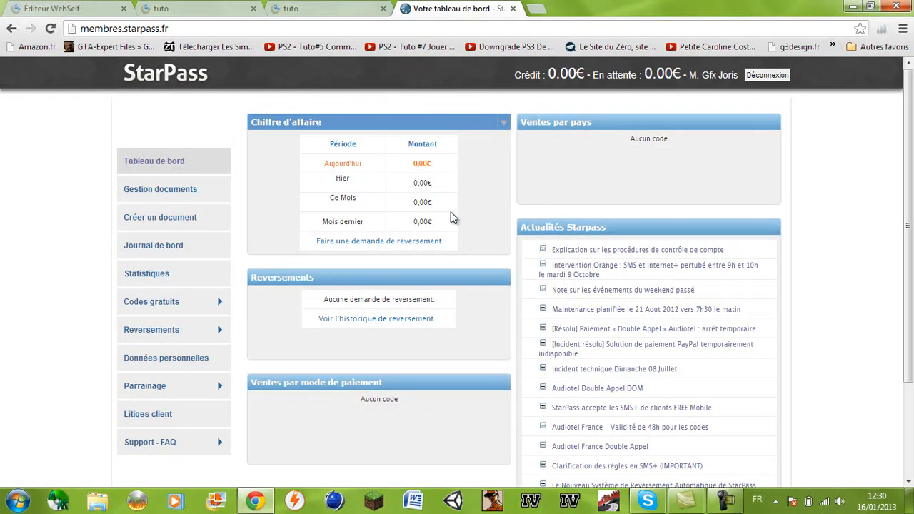
click(441, 277)
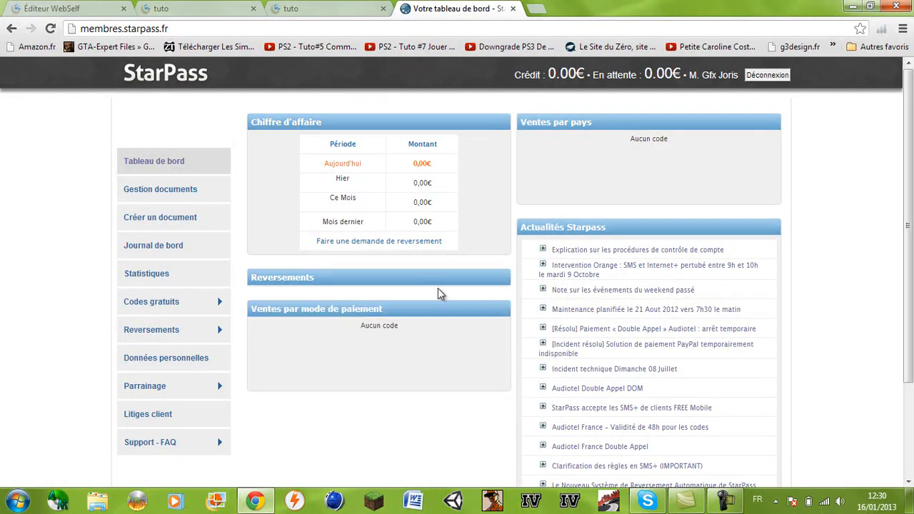
click(434, 279)
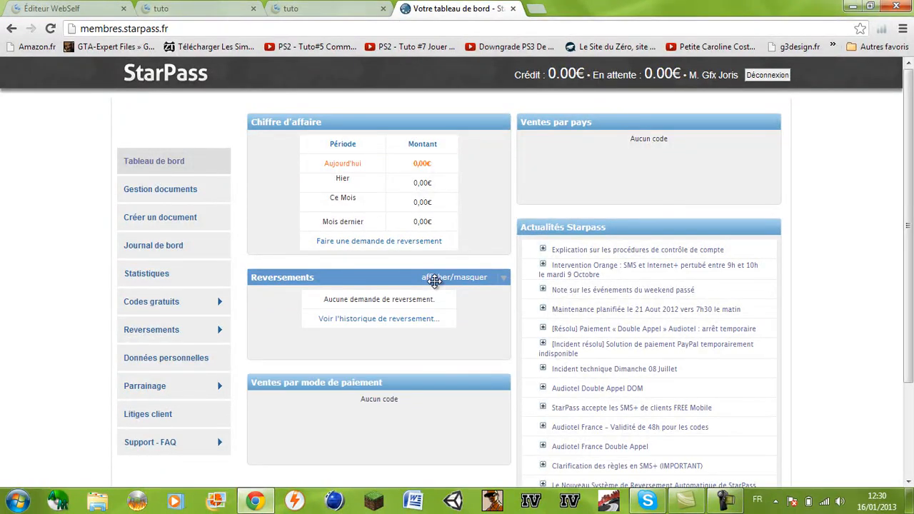
double_click(535, 79)
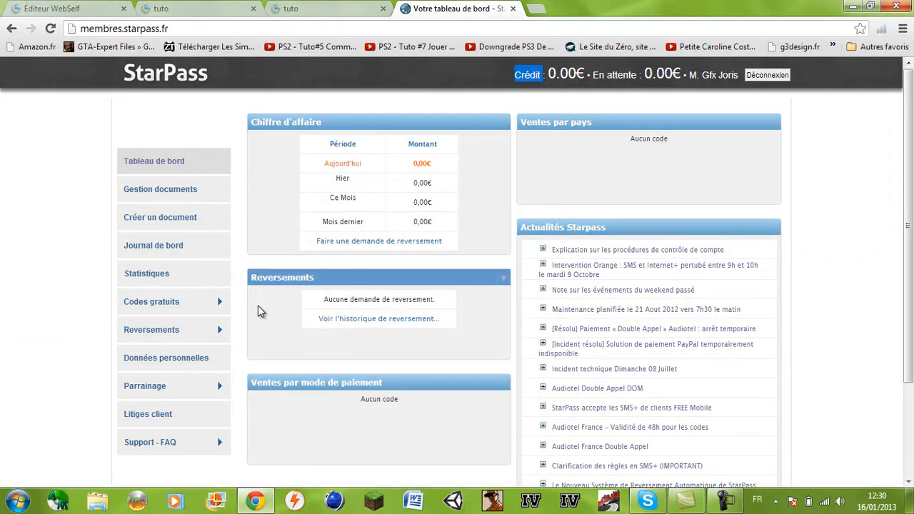
click(184, 336)
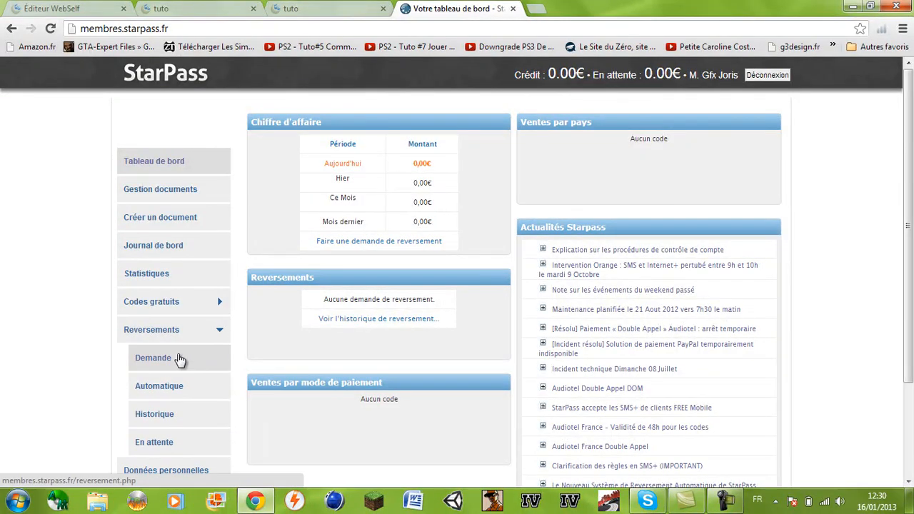
Open the Reversements > Demande page and keep 'Paiement par chèque' as the payment method
click(179, 360)
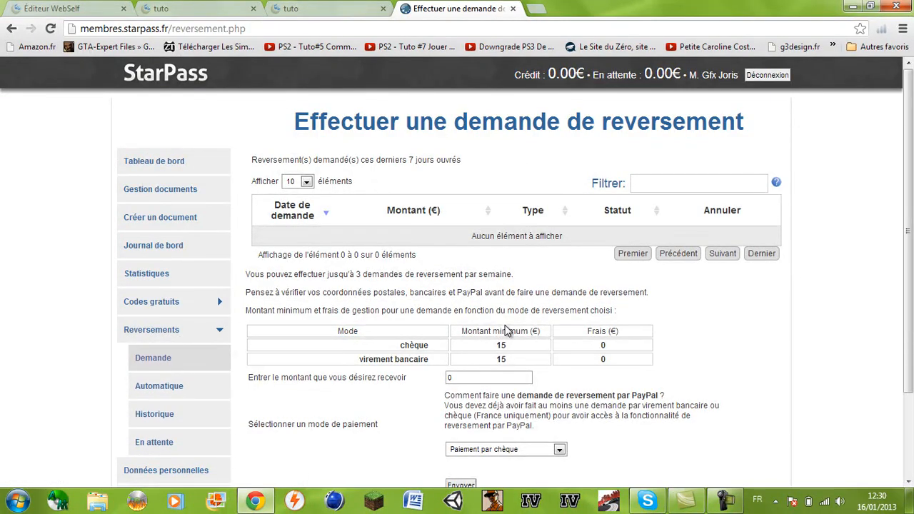
scroll(509, 310, down, 1)
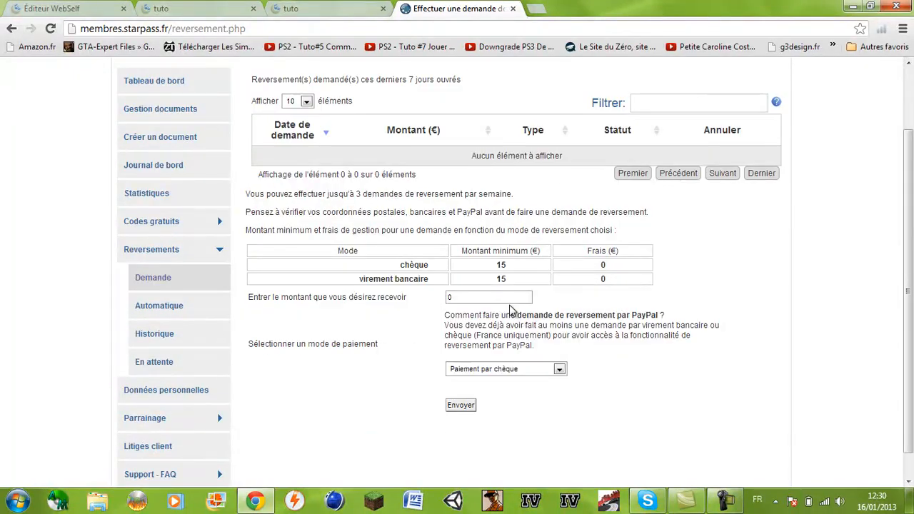
click(519, 369)
click(520, 369)
click(519, 369)
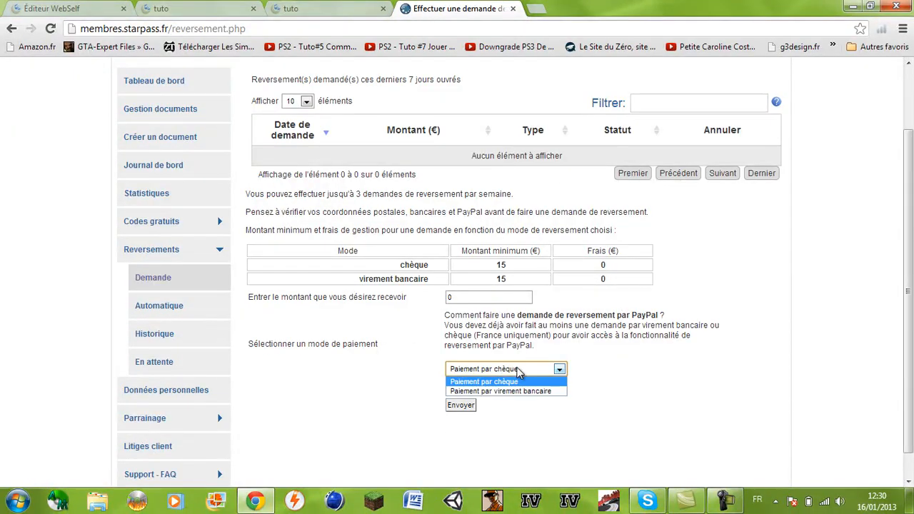
click(519, 369)
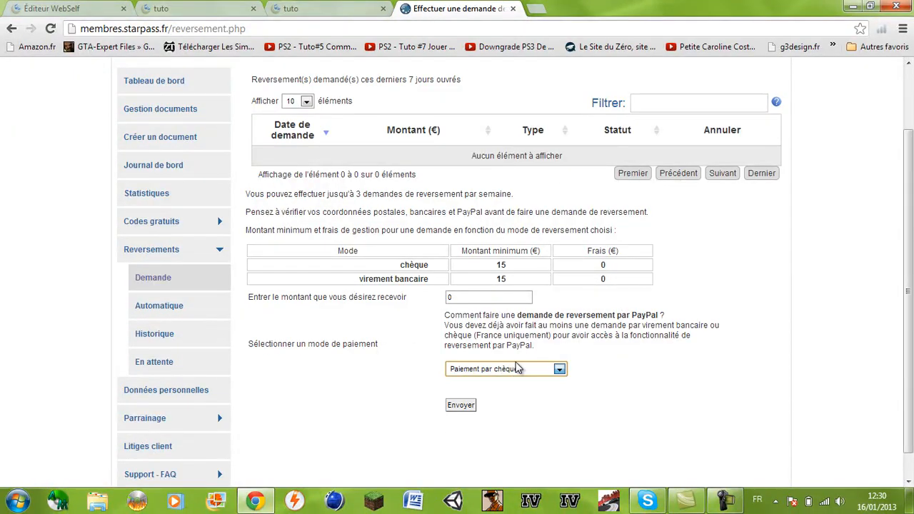
click(519, 369)
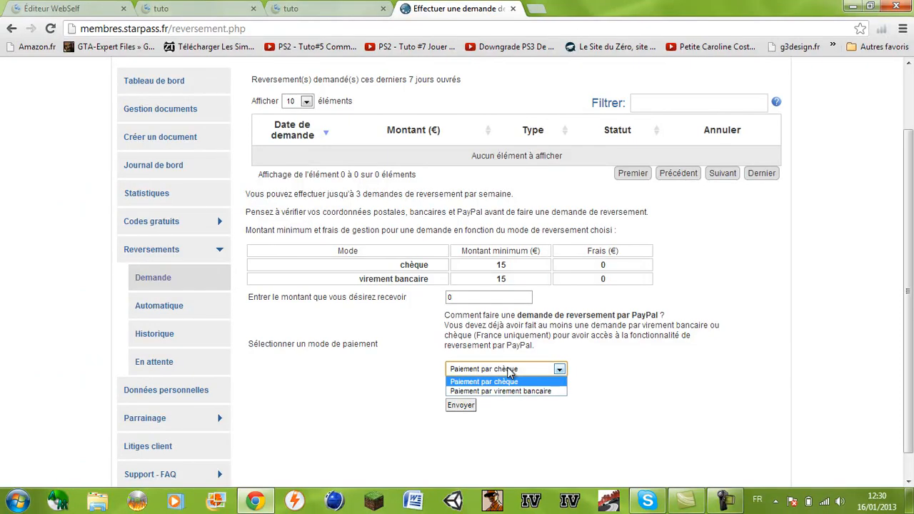
click(511, 370)
click(505, 367)
click(498, 375)
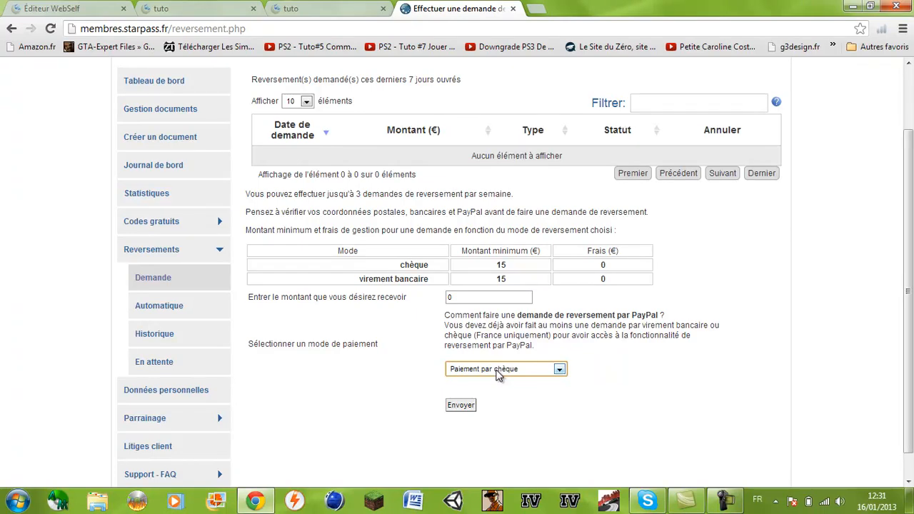
click(500, 369)
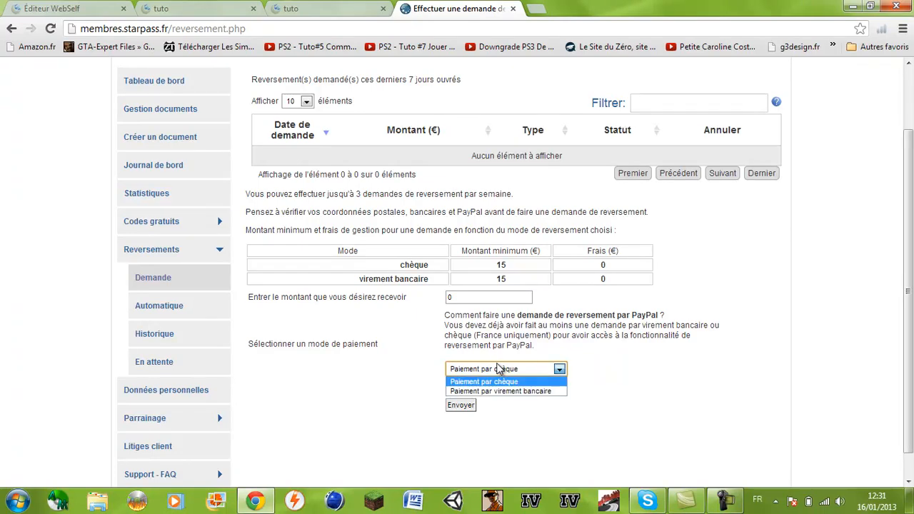
click(486, 368)
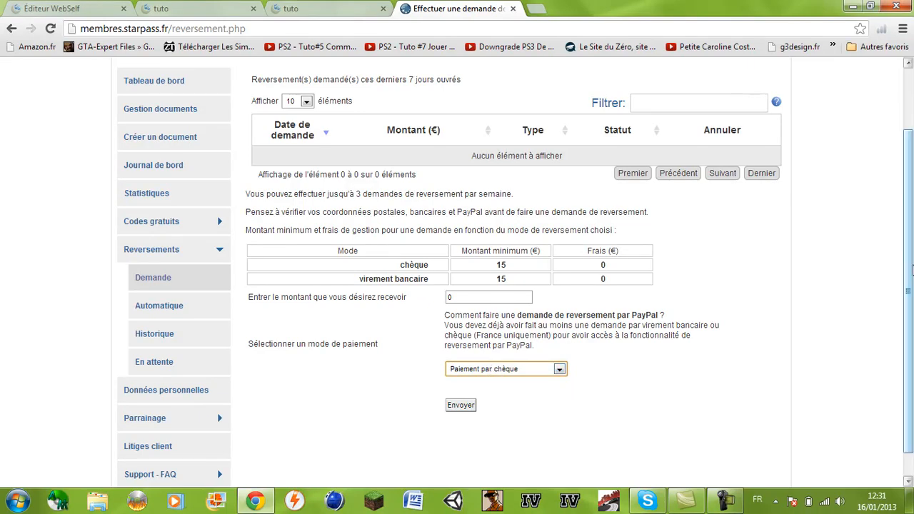
Review the 15 € minimum amounts and start editing the amount to receive
scroll(908, 308, down, 1)
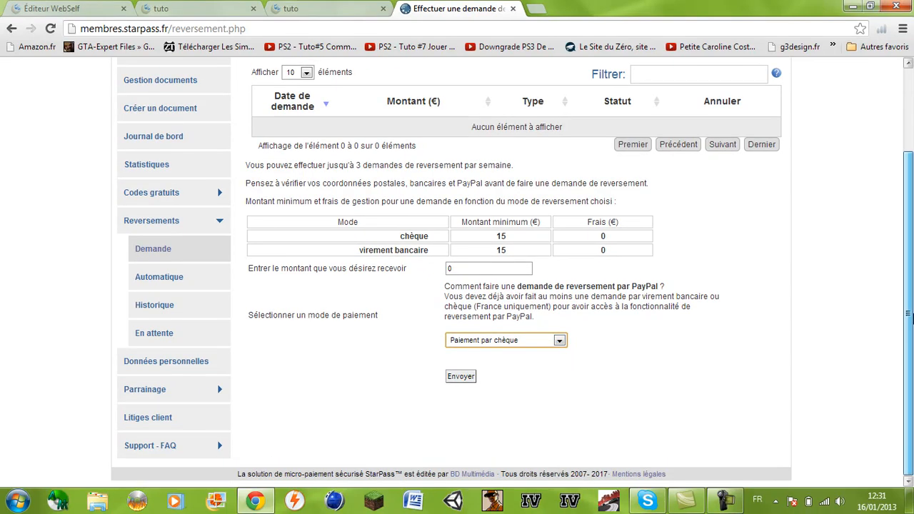
drag(909, 314, 909, 310)
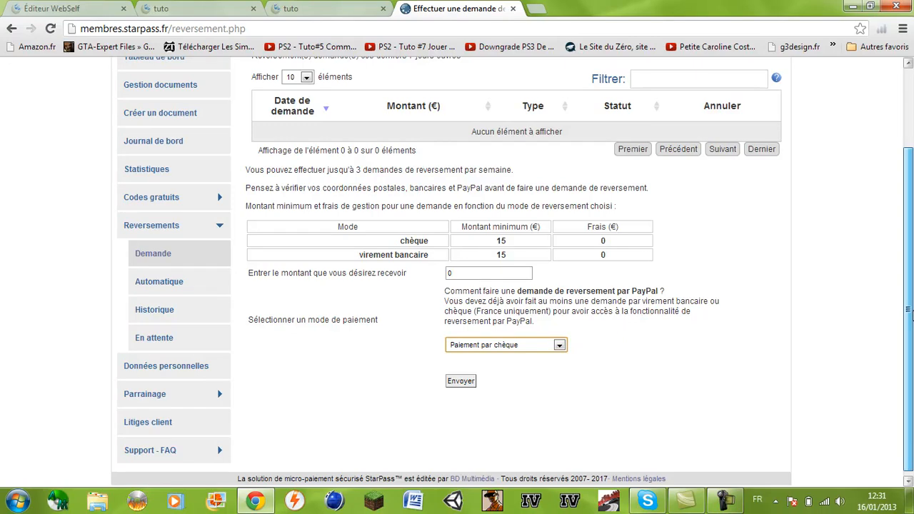
click(513, 245)
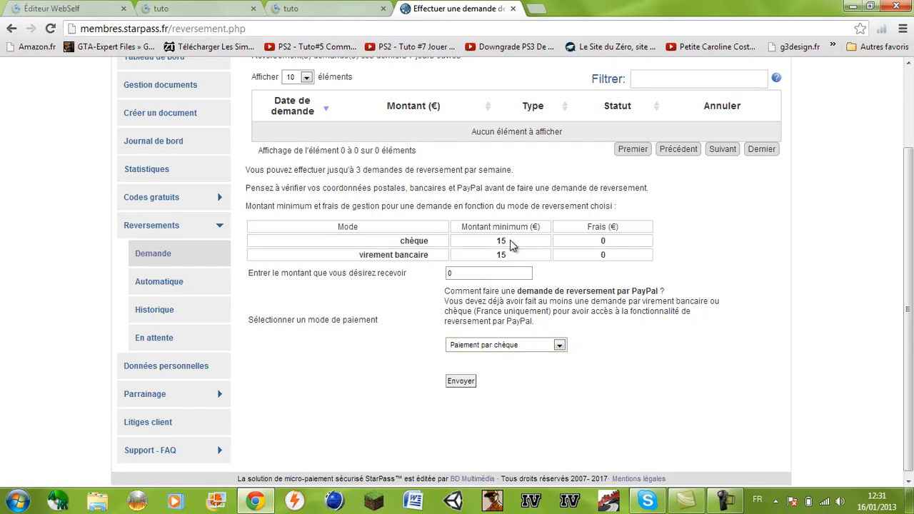
drag(500, 243, 509, 255)
click(511, 257)
click(484, 268)
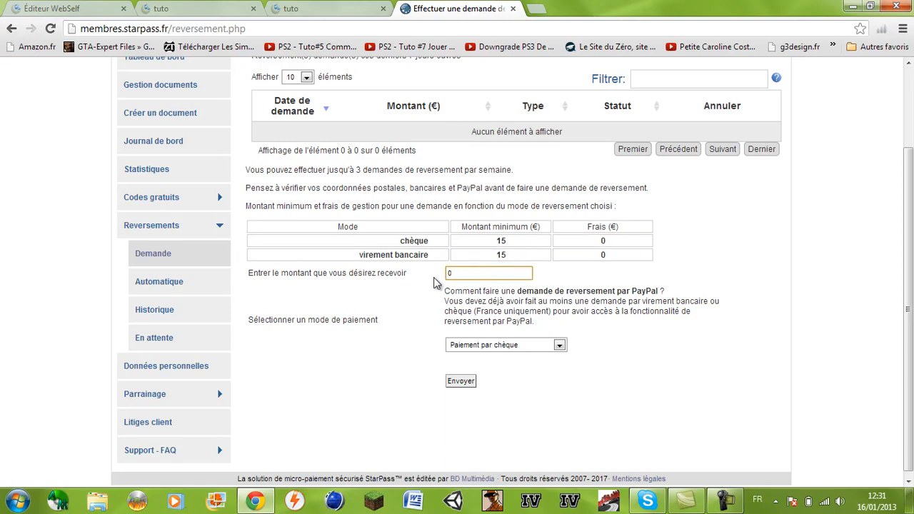
Replace the 0 payout amount with 15 €, which triggers the insufficient-balance warning
key(BackSpace)
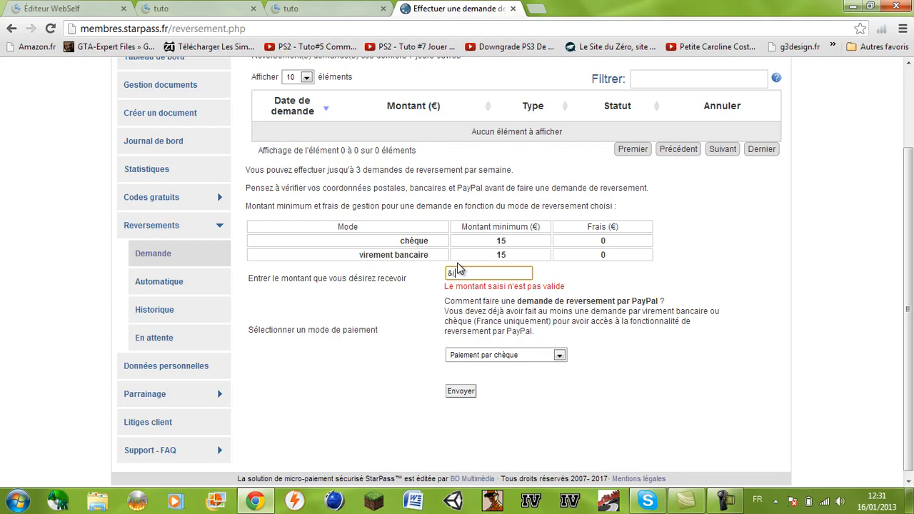
text(15)
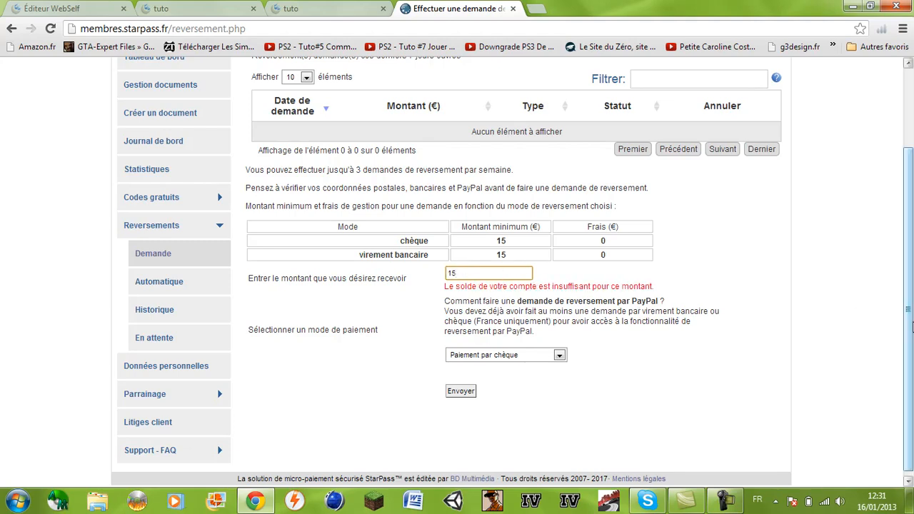
drag(908, 316, 904, 286)
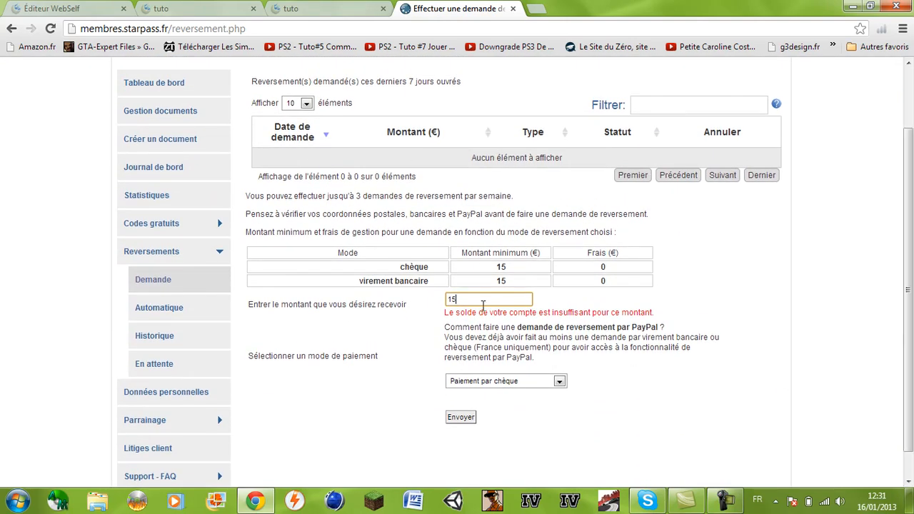
click(369, 211)
drag(909, 304, 825, 326)
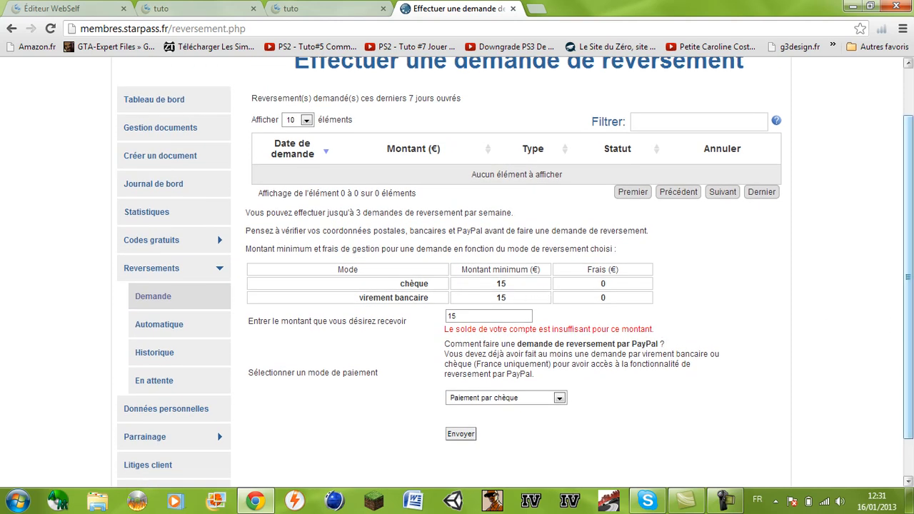
drag(912, 370, 912, 325)
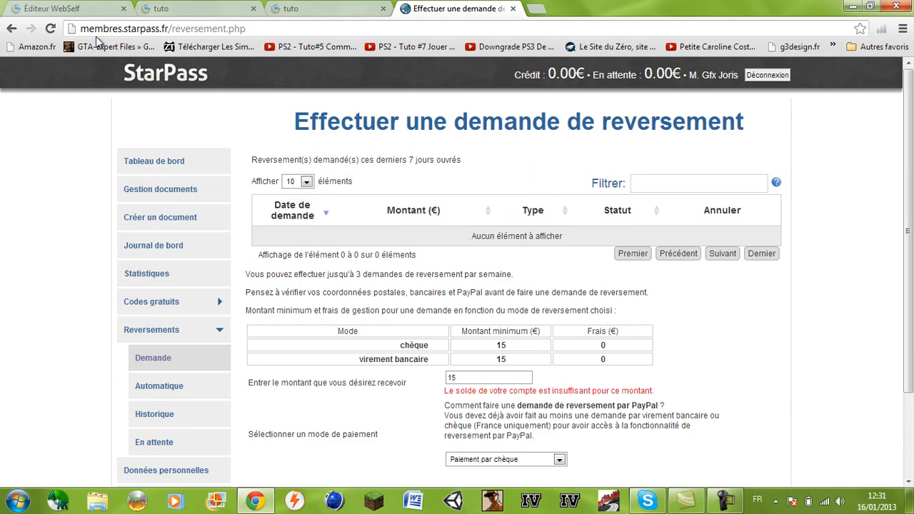
Go back to the StarPass member dashboard, which shows 0,00 € revenue and no payout requests
click(176, 77)
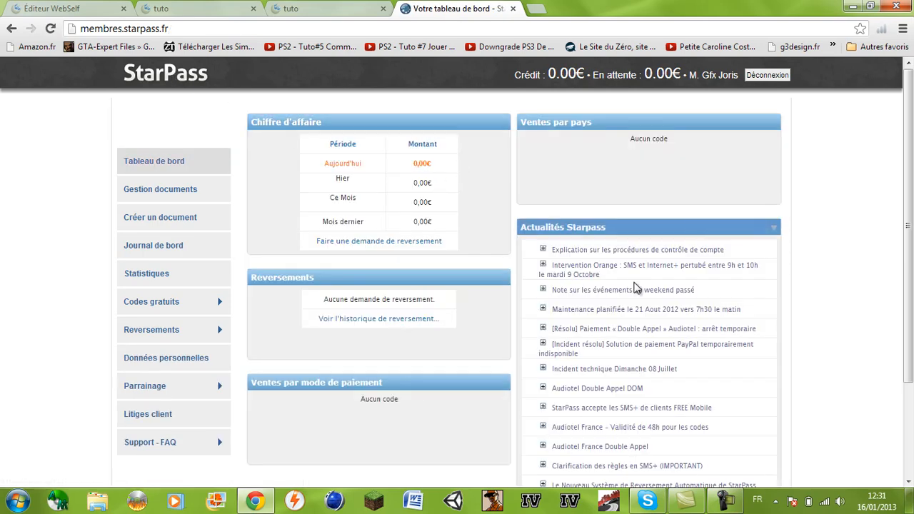
drag(907, 181, 912, 136)
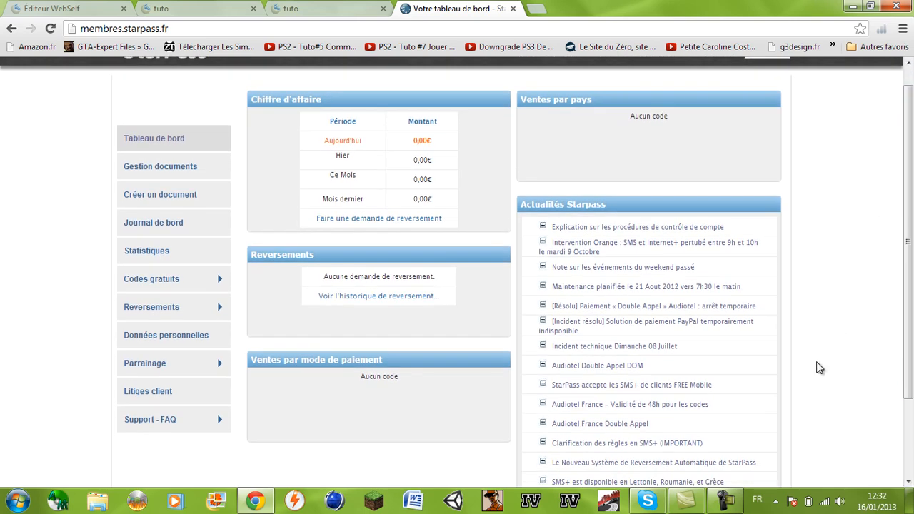
click(728, 502)
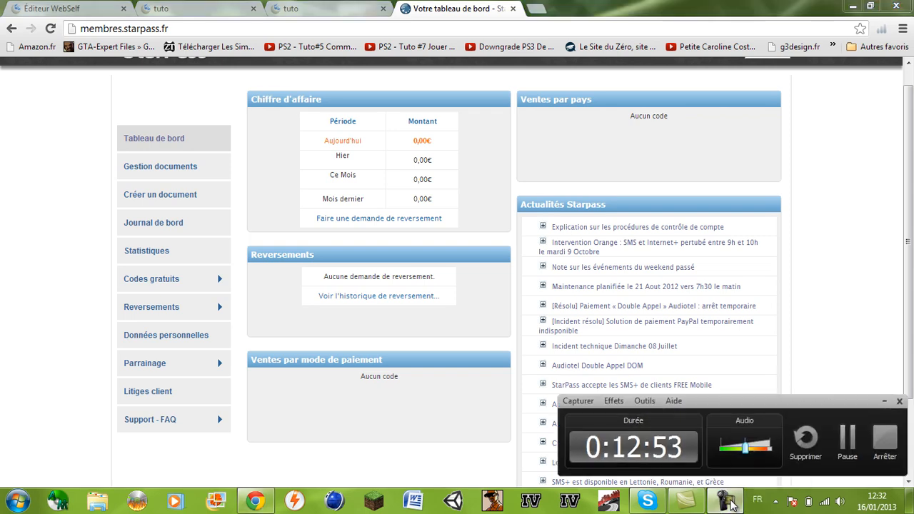
click(731, 505)
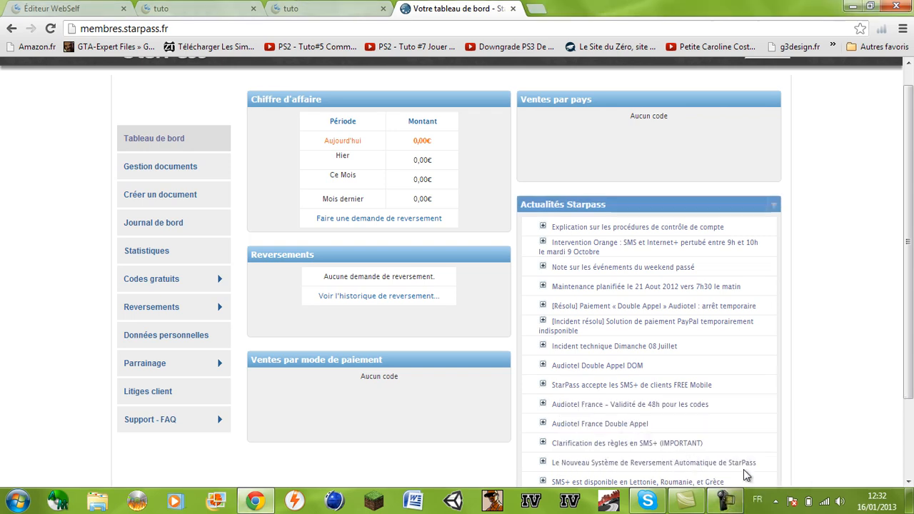
scroll(913, 273, up, 1)
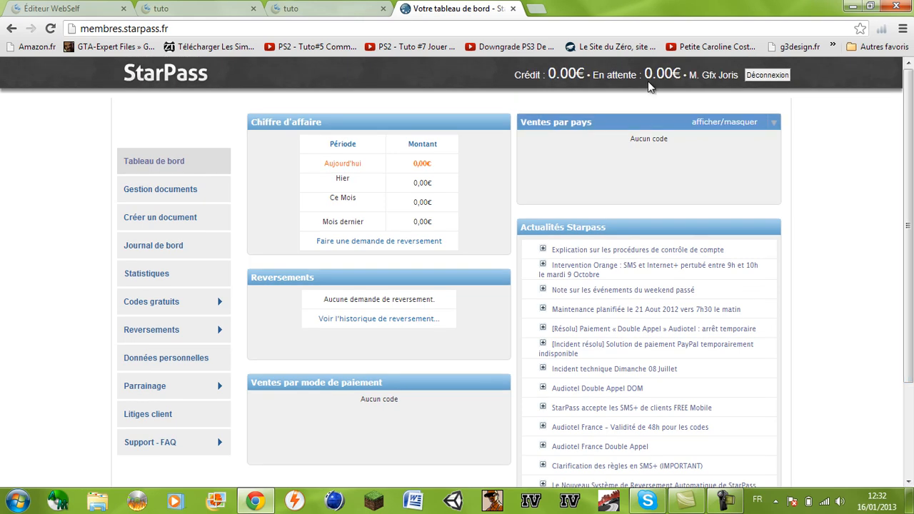
Check the published tuto site twice, returning each time to the StarPass dashboard
click(321, 7)
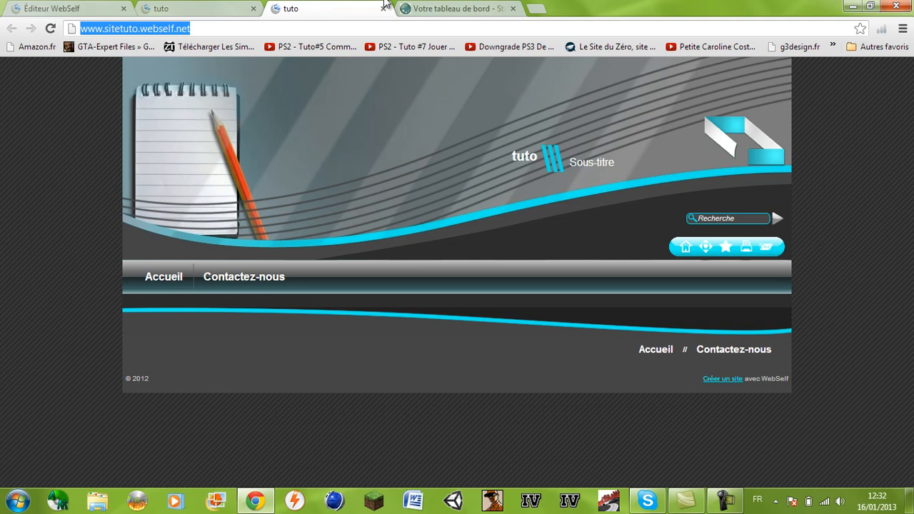
click(457, 9)
click(319, 9)
click(457, 7)
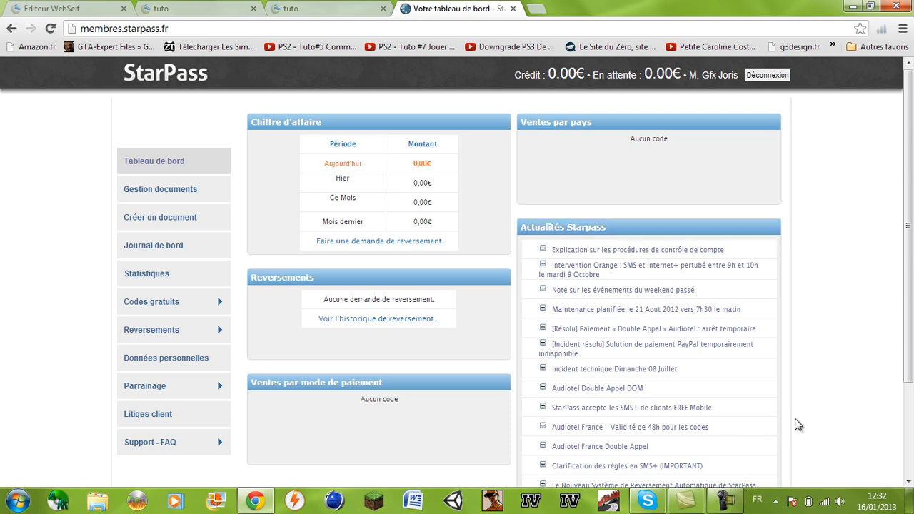
click(730, 502)
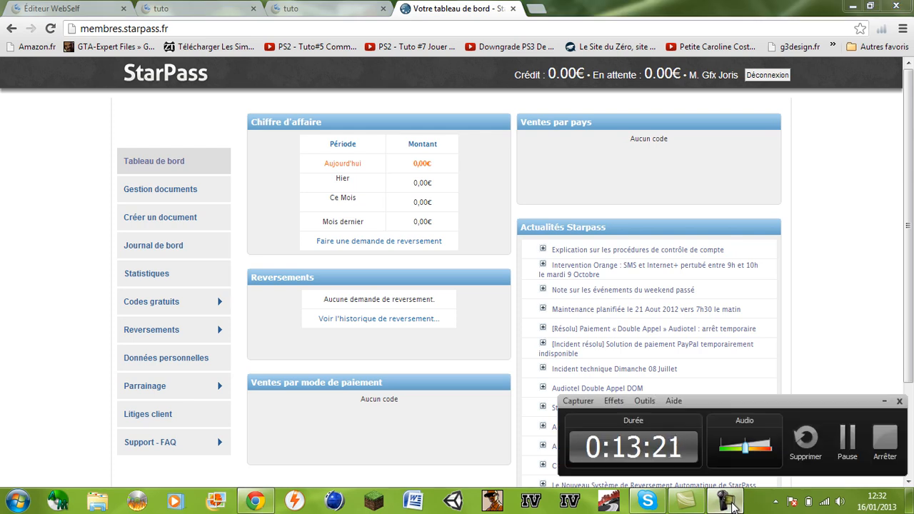
click(885, 439)
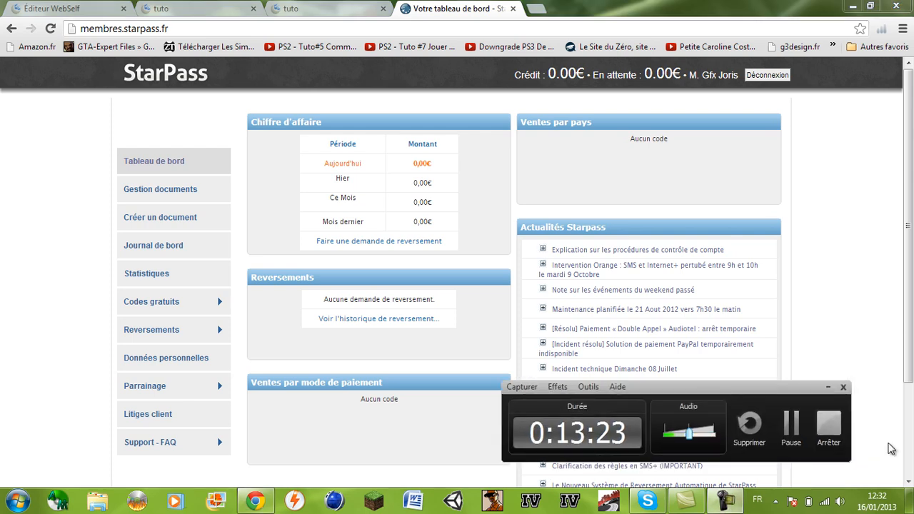